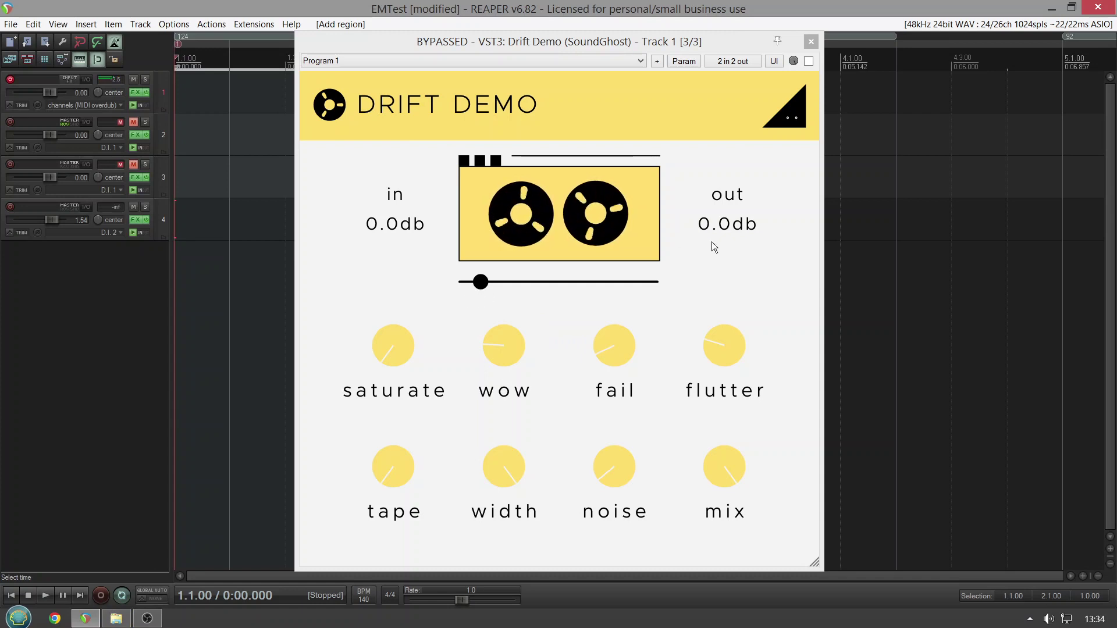
Step: Enable the bypassed Drift Demo effect and raise its saturate amount close to maximum, with the output level at -19.9 db
left_click(807, 62)
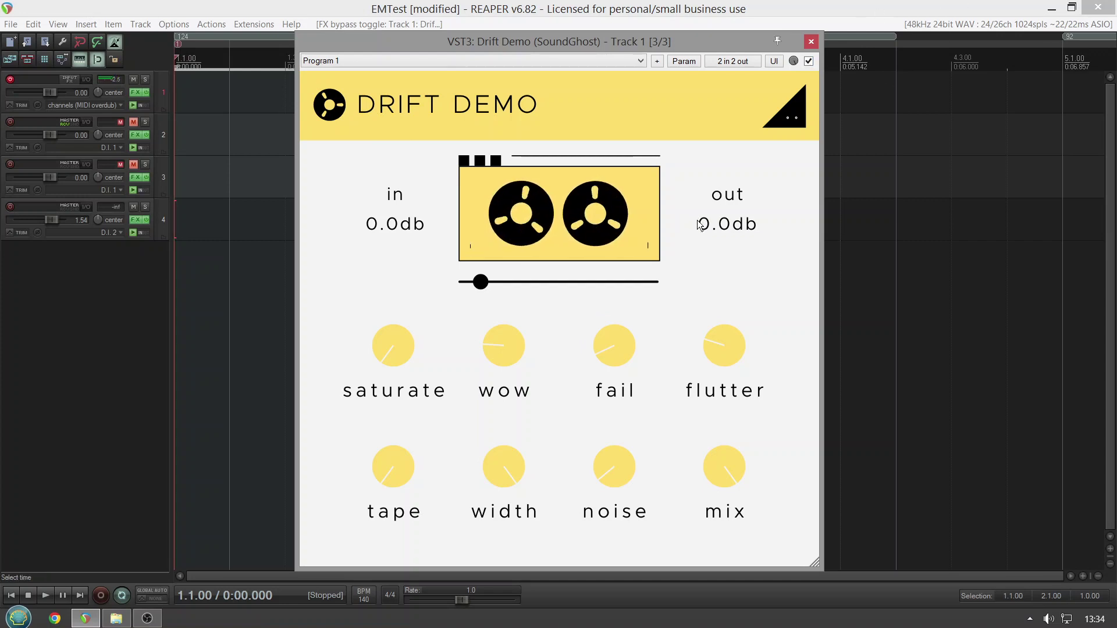
left_click_drag(390, 357, 401, 276)
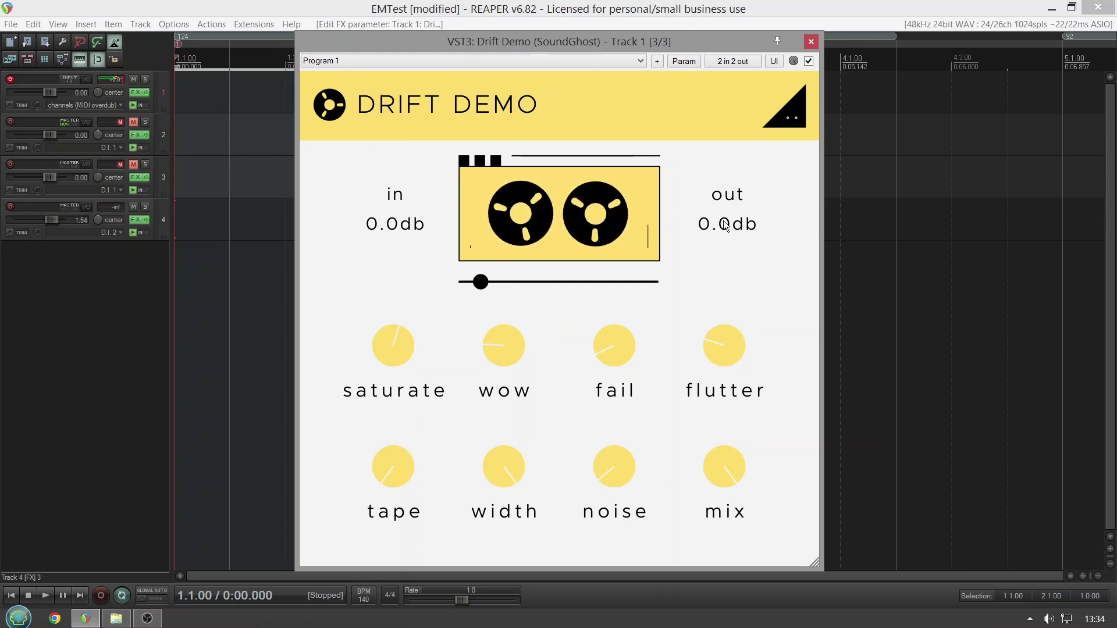
left_click_drag(714, 252, 717, 244)
mouse_move(403, 351)
left_click_drag(403, 352, 407, 305)
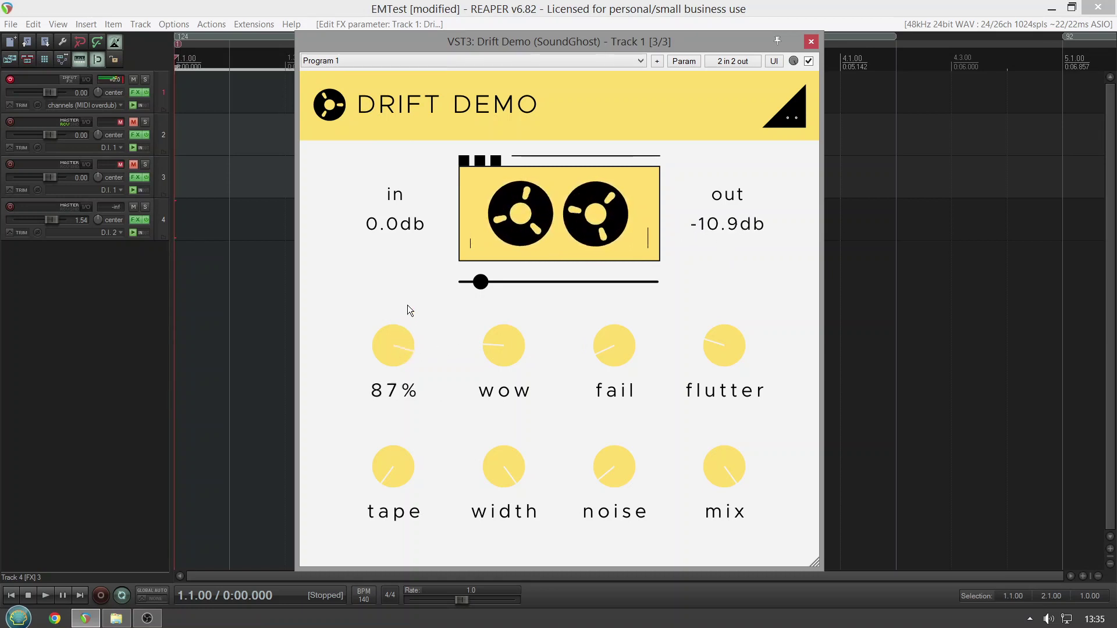
left_click_drag(698, 229, 699, 248)
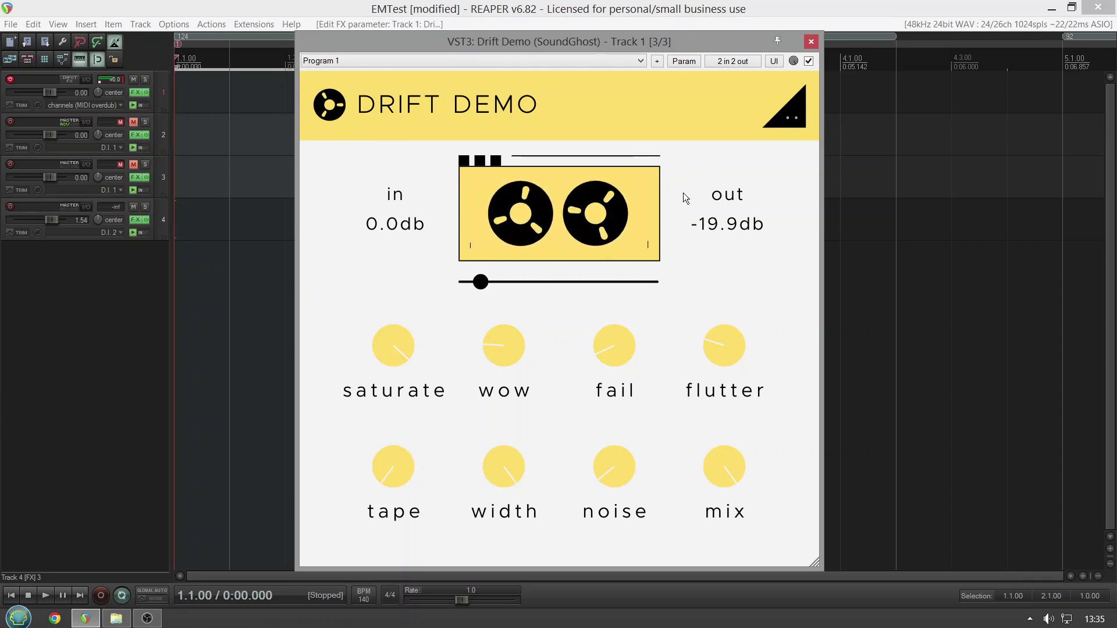
Step: Set the slider below the reels to 4.4 and reduce saturate to 55%, with the output level at -11.5 db
left_click_drag(488, 284, 631, 276)
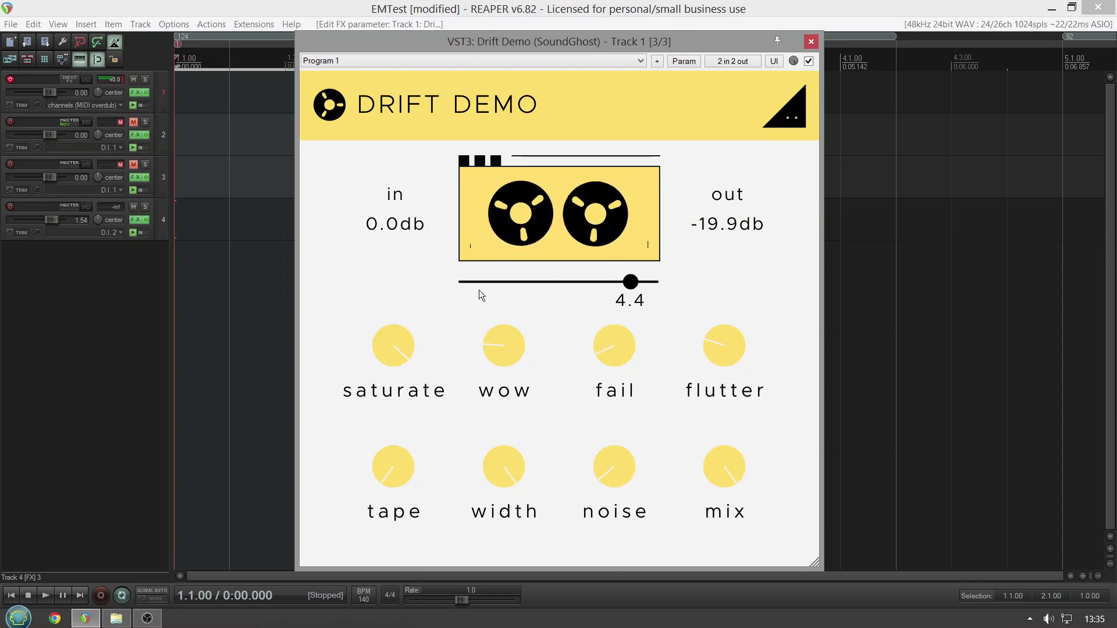
left_click_drag(385, 331, 393, 391)
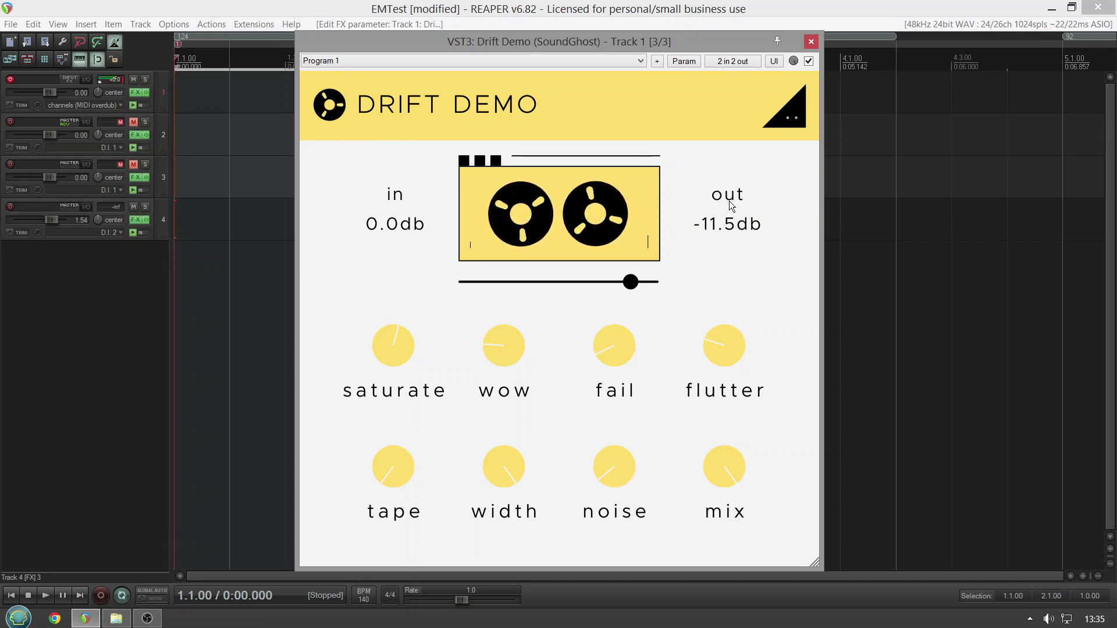
Step: Raise wow to slightly past its midpoint and reduce fail to its minimum
left_click_drag(527, 346, 536, 247)
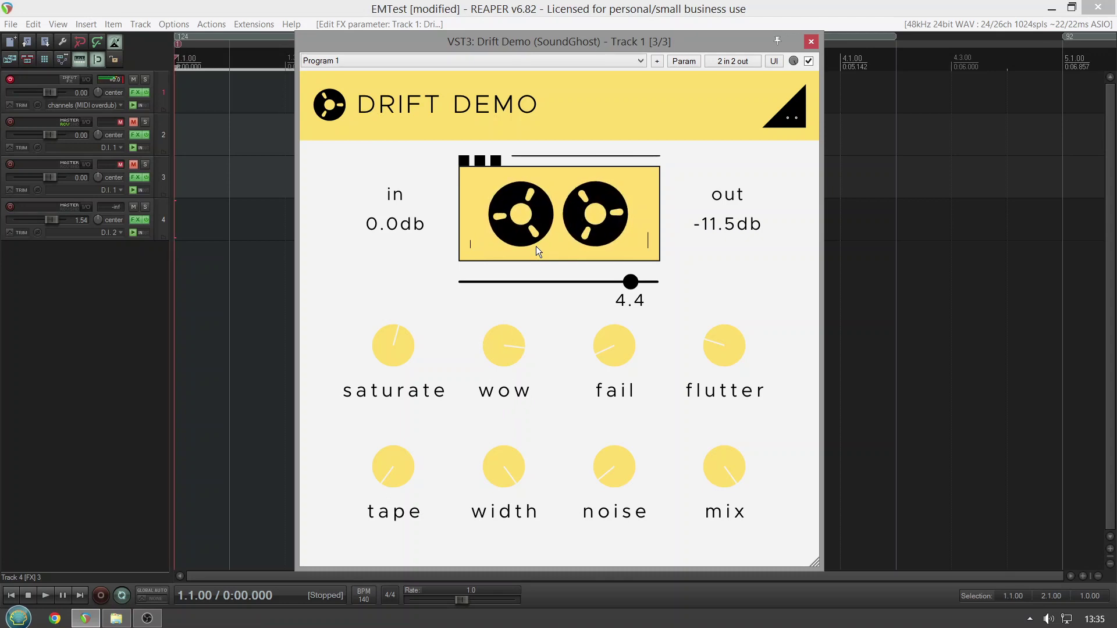
left_click_drag(500, 346, 500, 380)
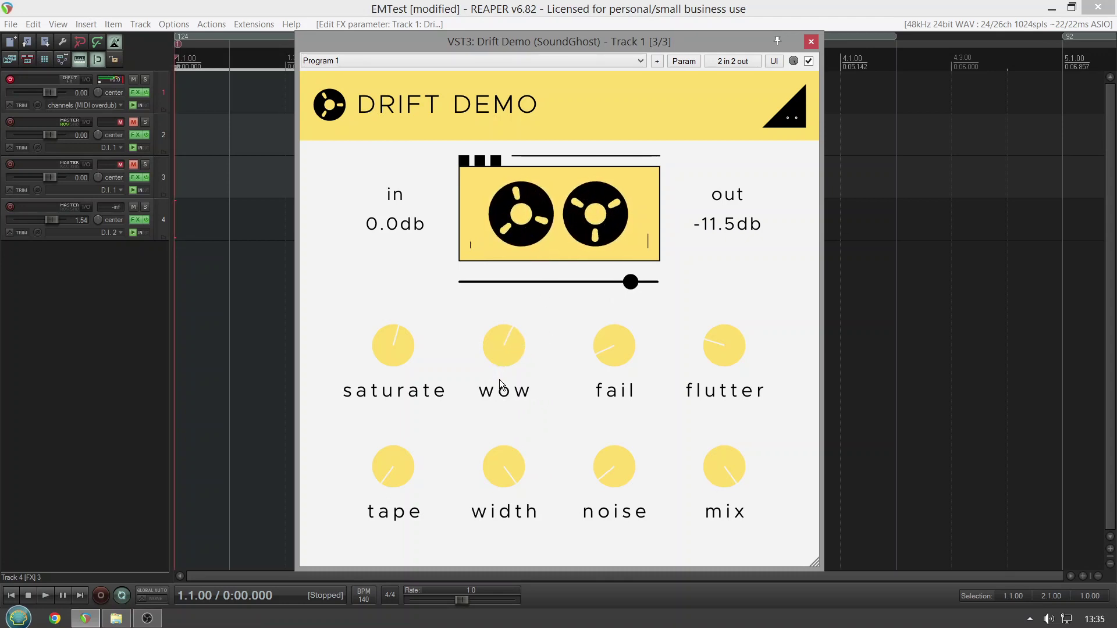
left_click_drag(604, 349, 603, 423)
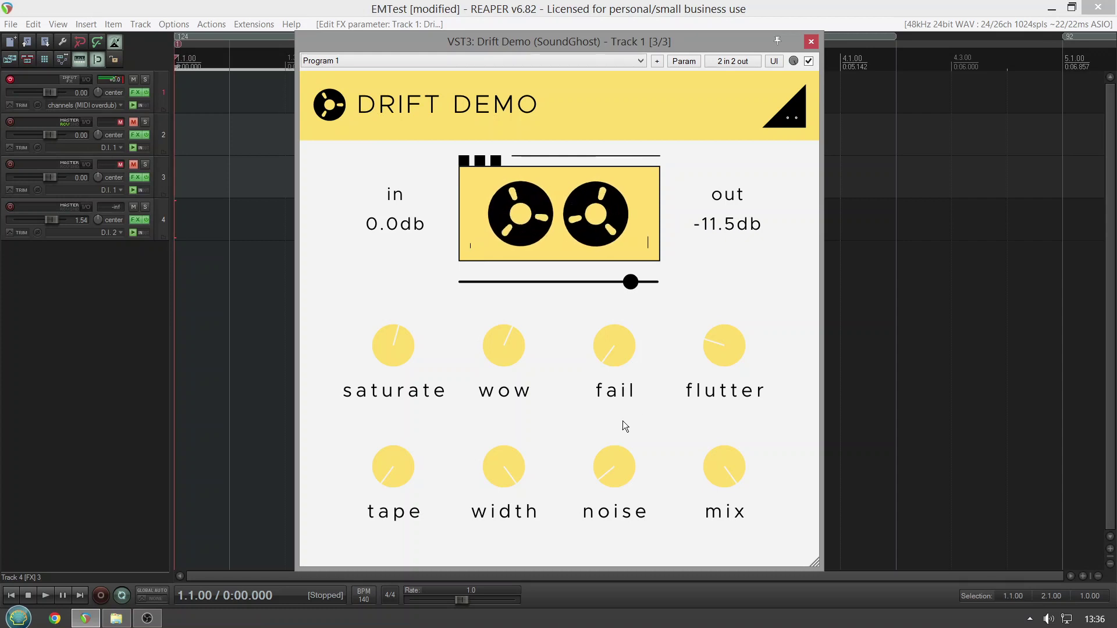
Step: Try flutter and wow at their maximum, and bring both back down to low settings
left_click_drag(754, 381, 751, 231)
mouse_move(512, 347)
left_click_drag(512, 343, 537, 227)
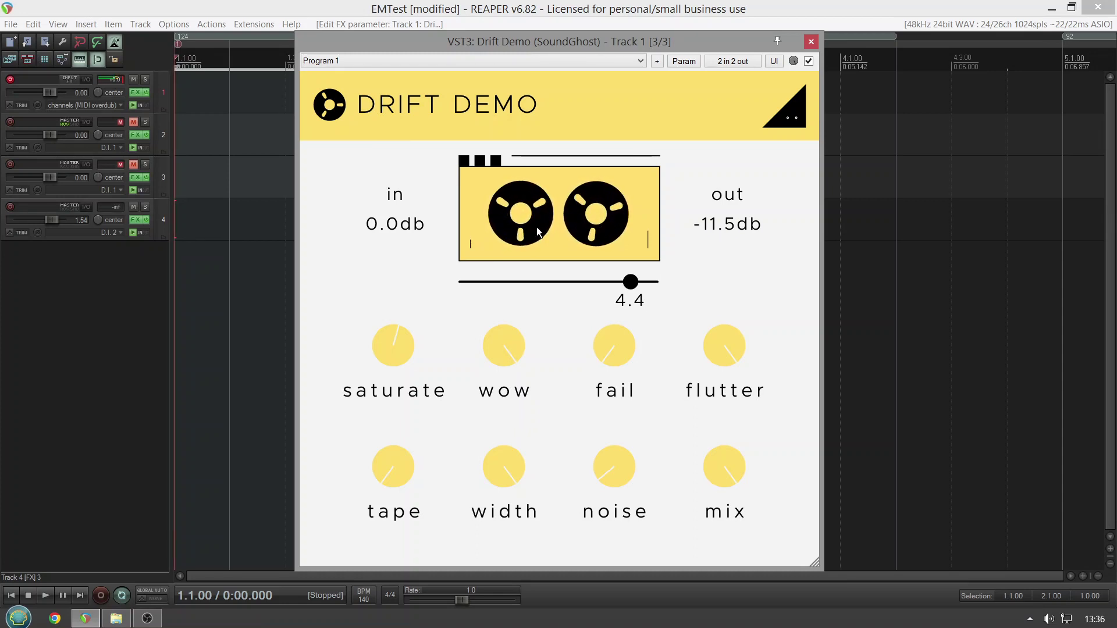
left_click_drag(495, 338, 481, 465)
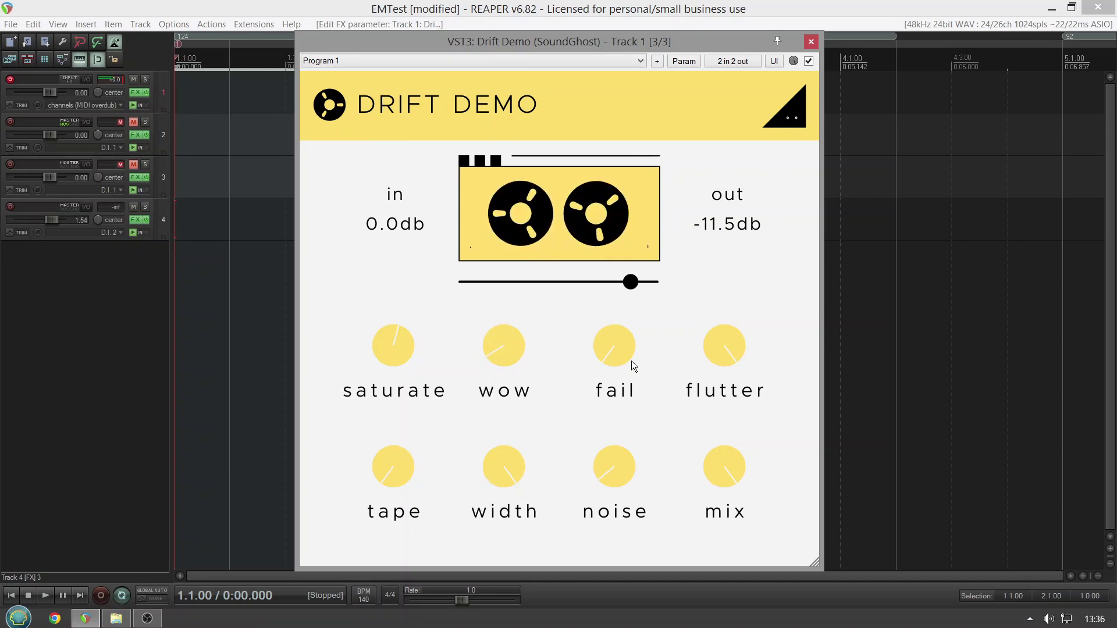
left_click_drag(708, 345, 693, 448)
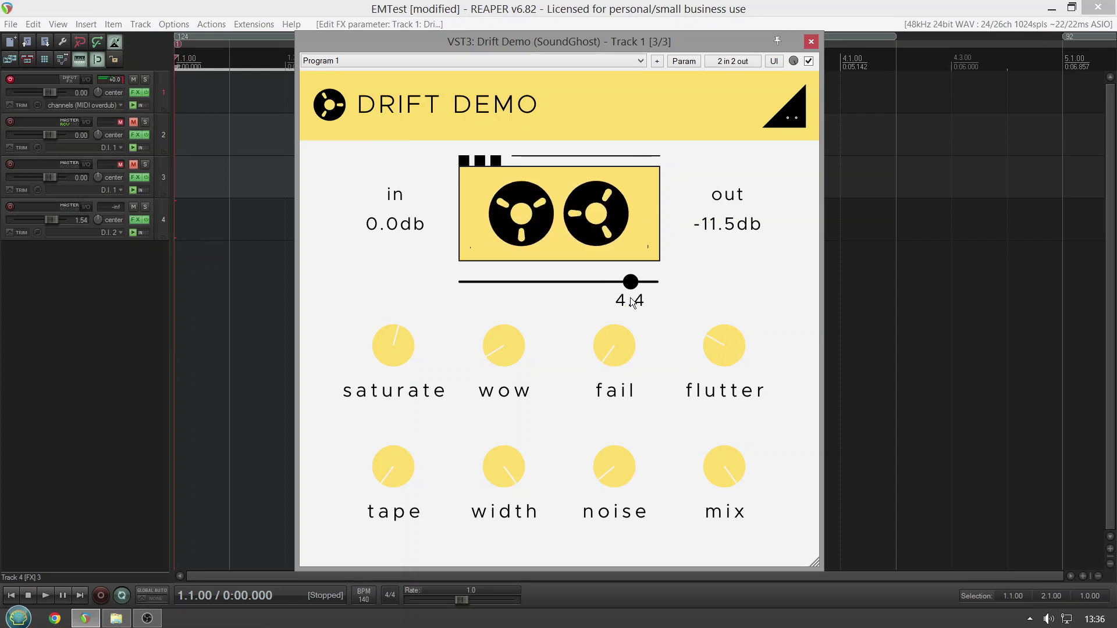
Step: Try the slider below the reels at 5.0 and 0.5, and toggle the third tape-deck button on and off
left_click_drag(630, 283, 690, 284)
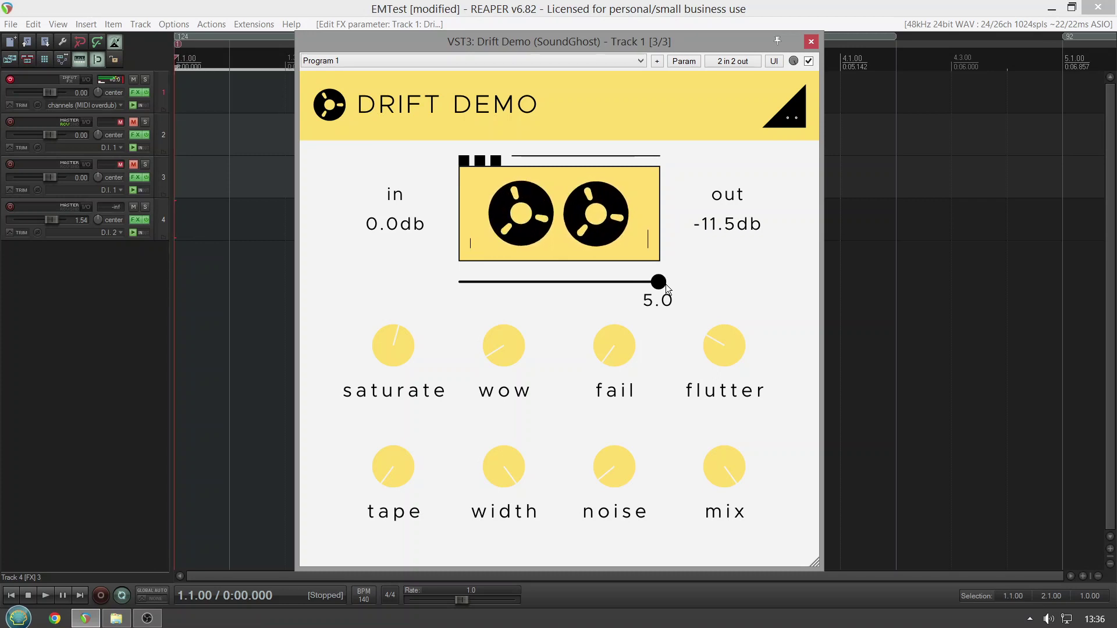
left_click_drag(668, 288, 451, 301)
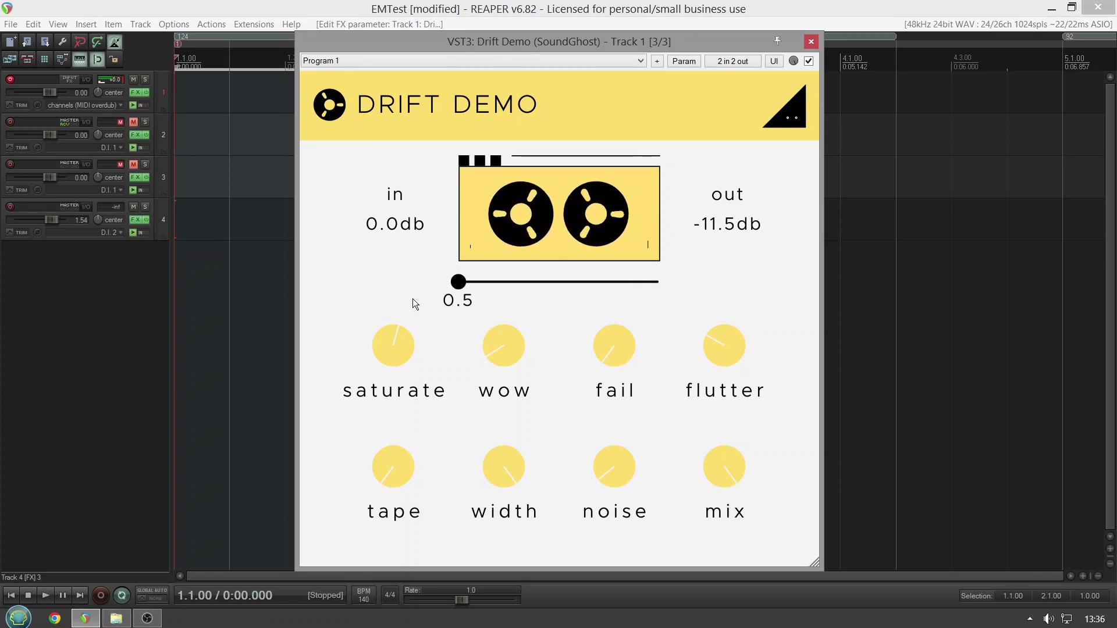
left_click(494, 160)
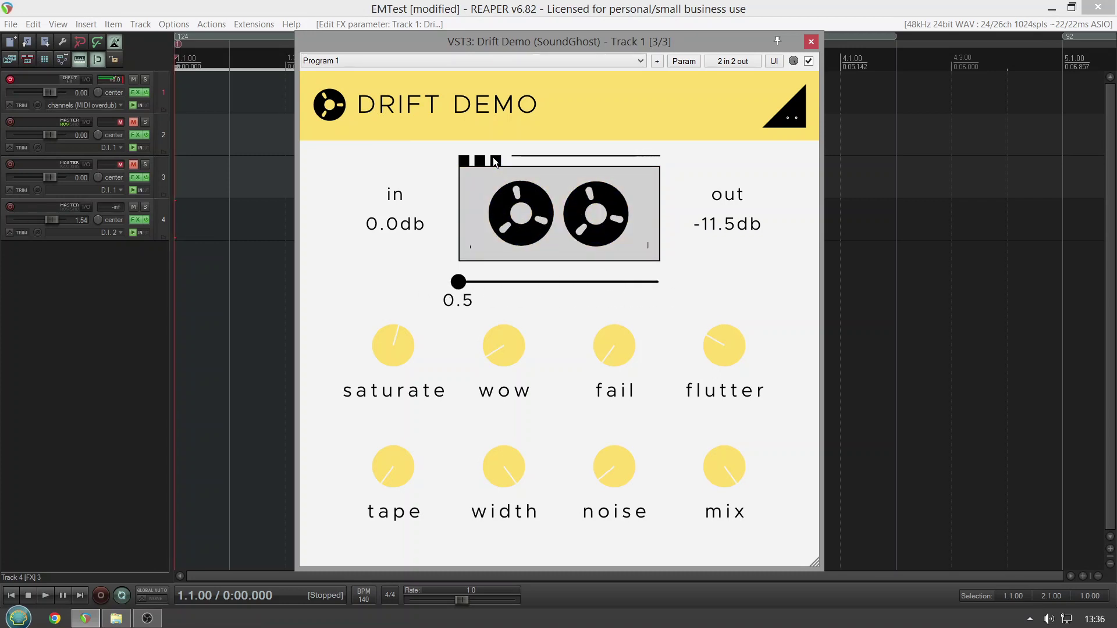
left_click(494, 160)
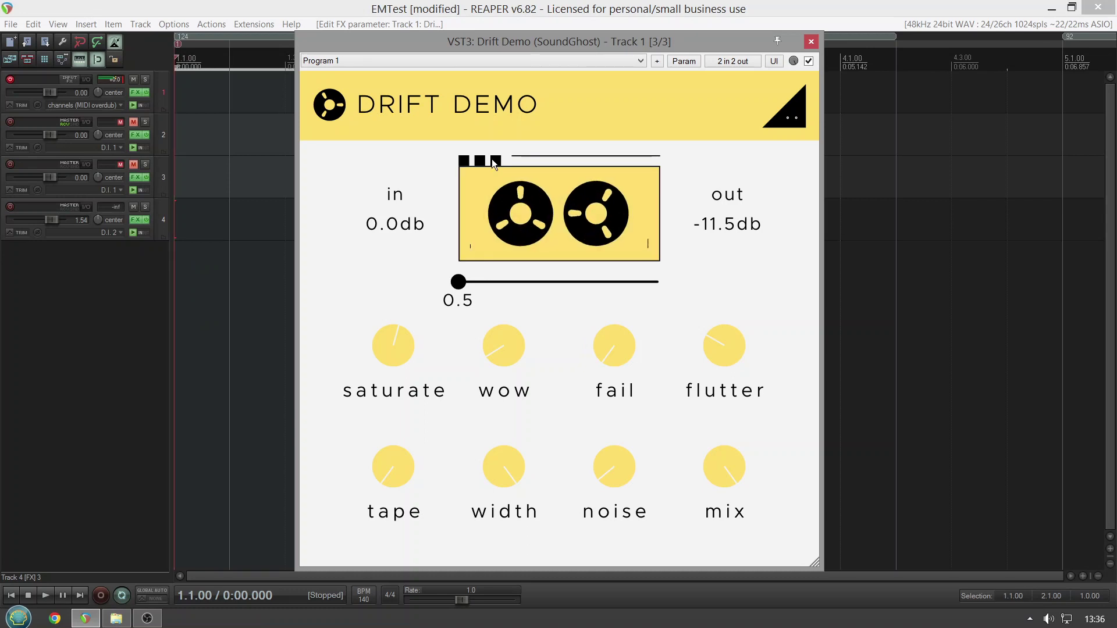
Step: Set the slider below the reels to 5.0 and switch the first tape-deck button on and off
left_click_drag(461, 282, 660, 282)
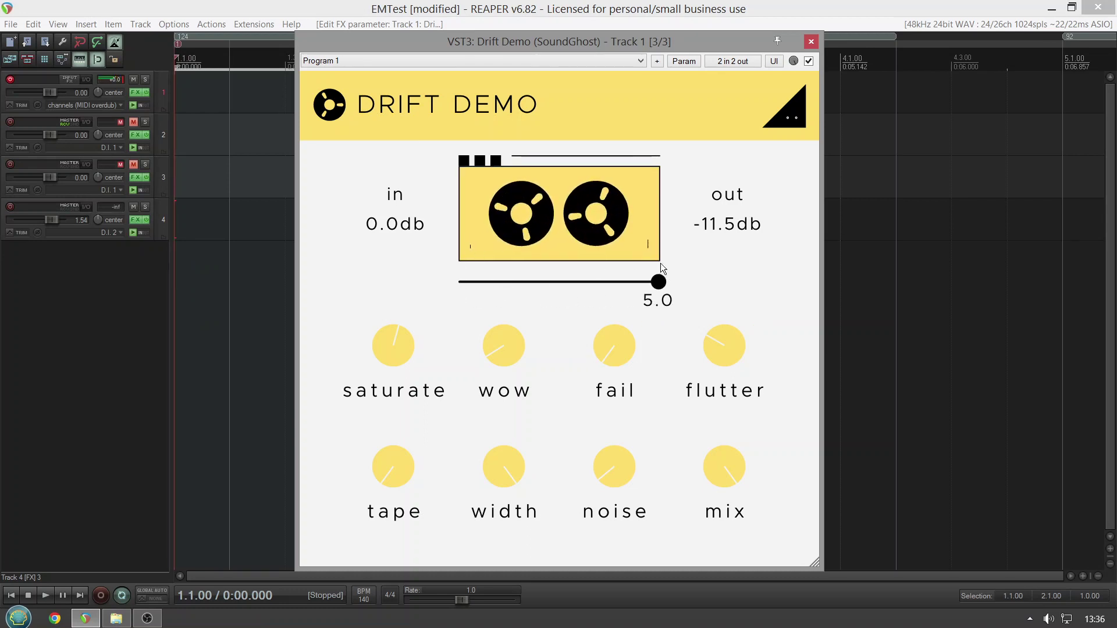
left_click(461, 163)
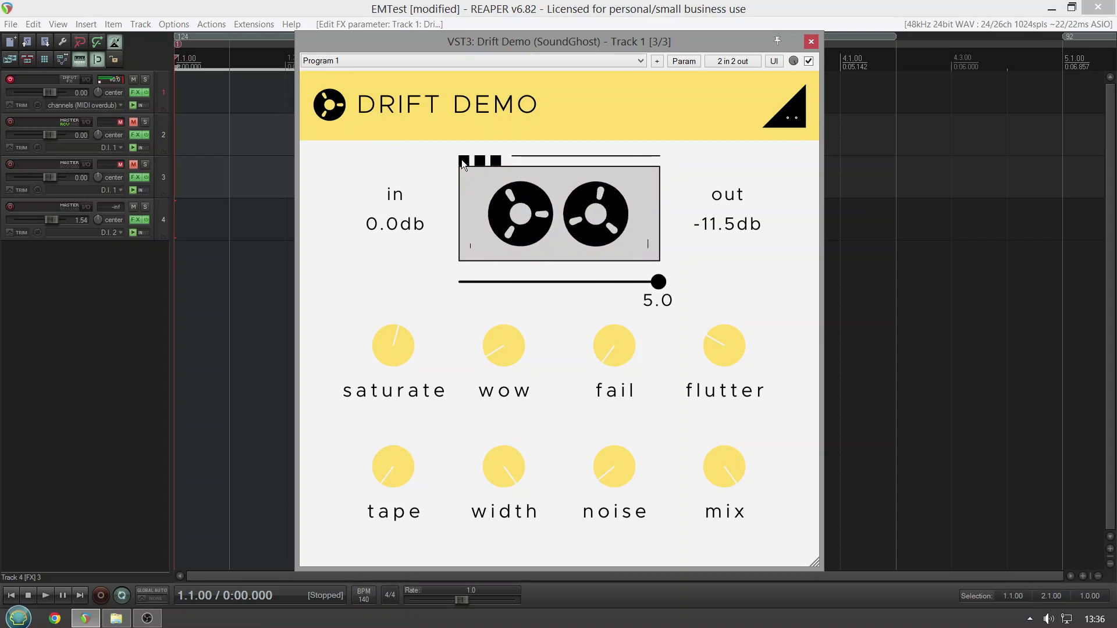
left_click(473, 170)
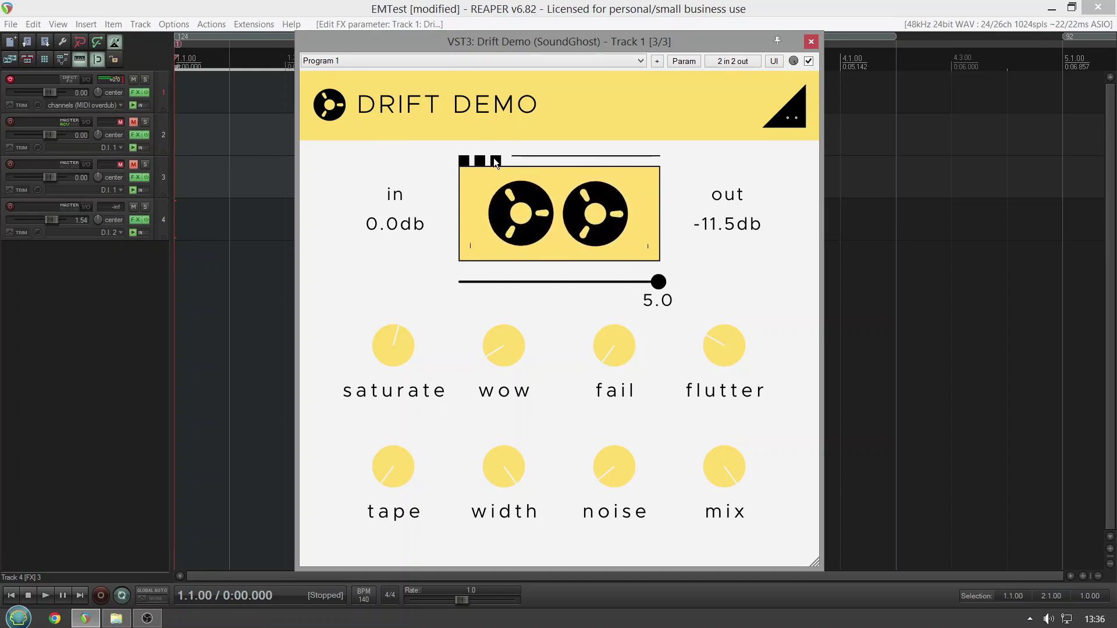
Step: Engage the third tape-deck button, lower the slider to 2.3, and test releasing it and toggling the second button
left_click(493, 158)
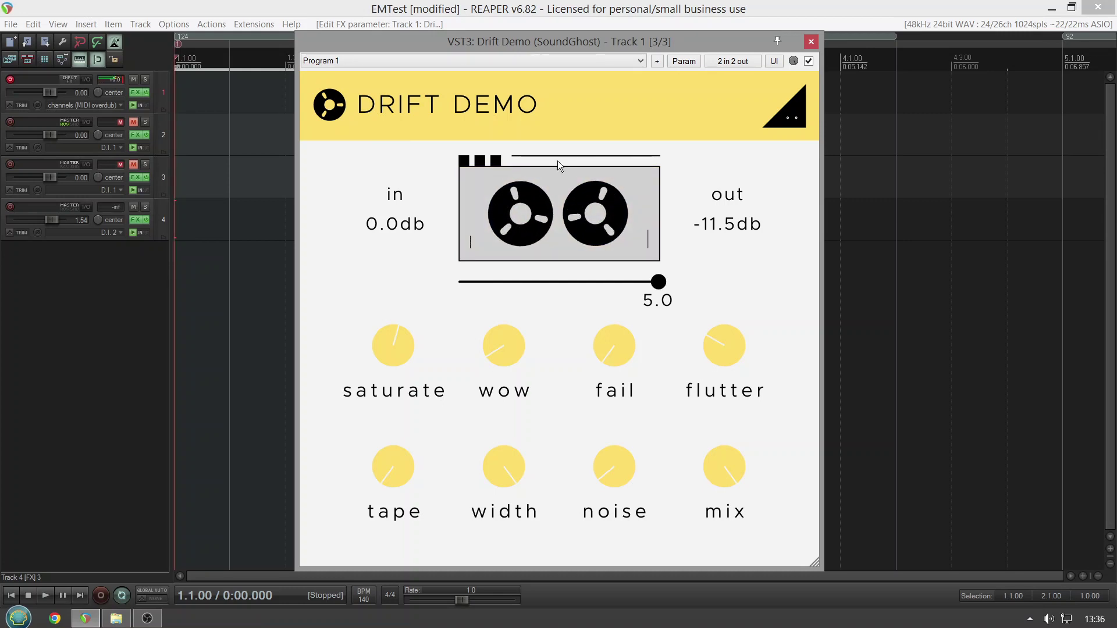
left_click_drag(659, 273, 577, 288)
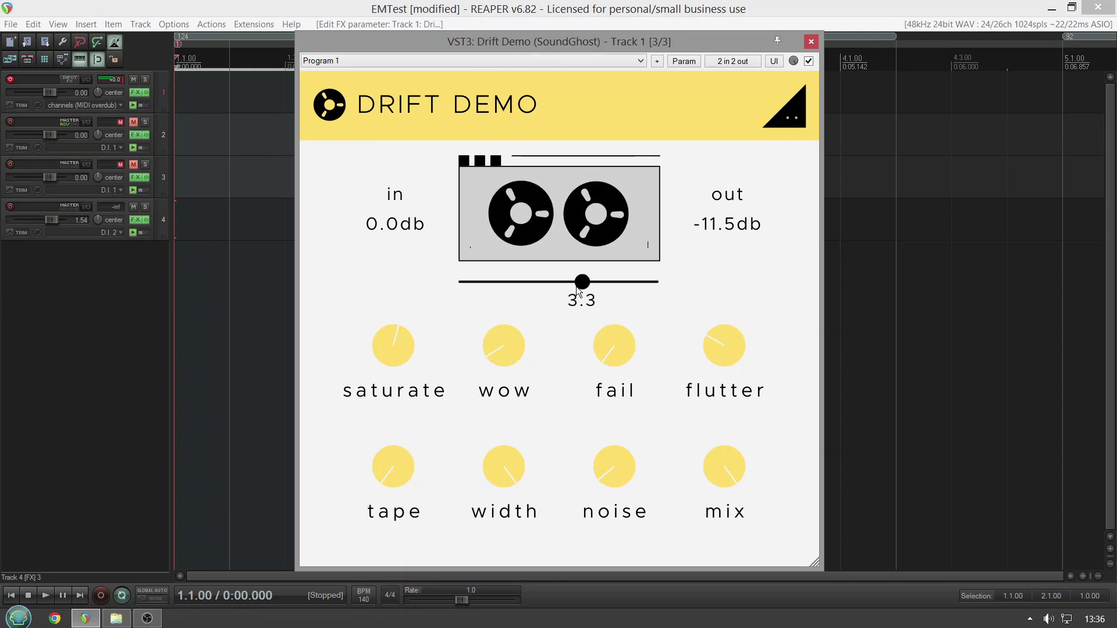
left_click(495, 165)
left_click(483, 159)
left_click(483, 159)
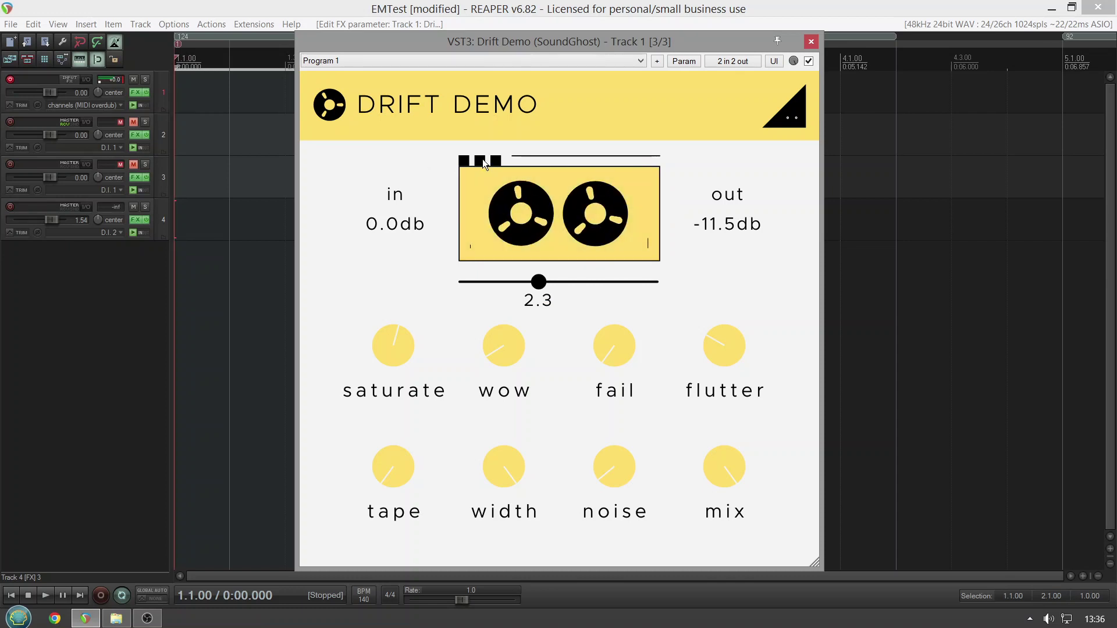
Step: Switch the first tape-deck button on and off, and set the slider below the reels to 0.5
left_click(463, 165)
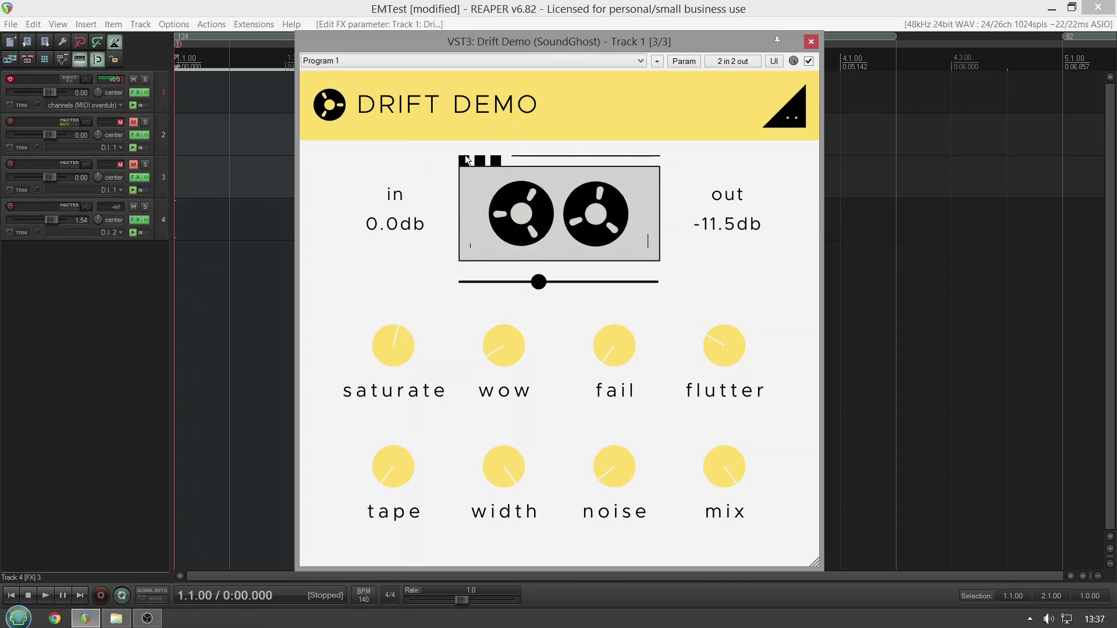
left_click(465, 163)
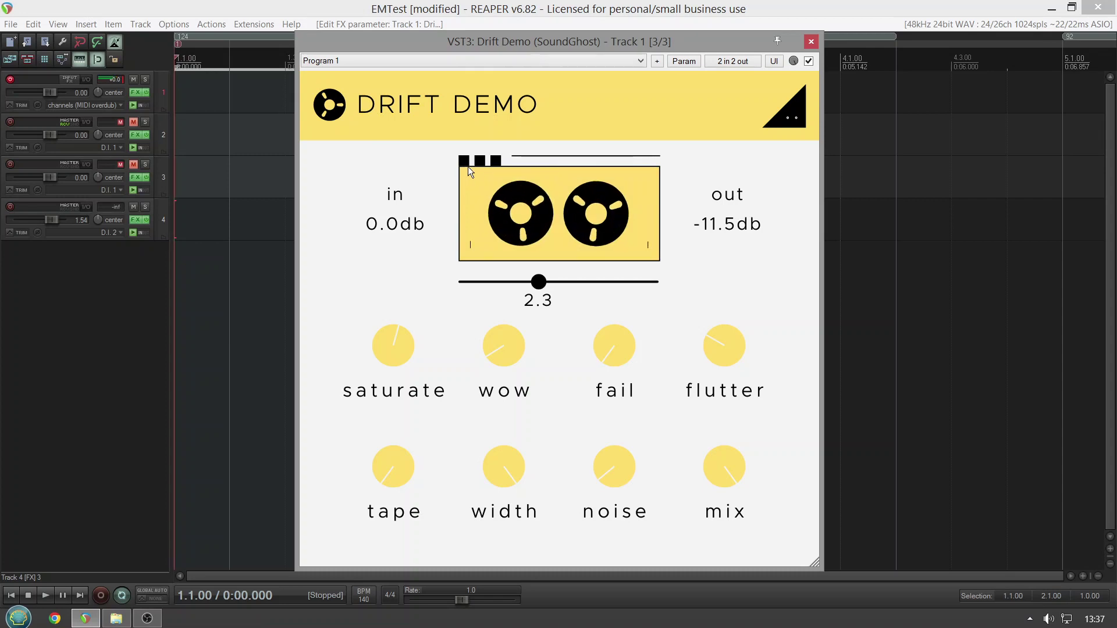
left_click_drag(539, 281, 450, 291)
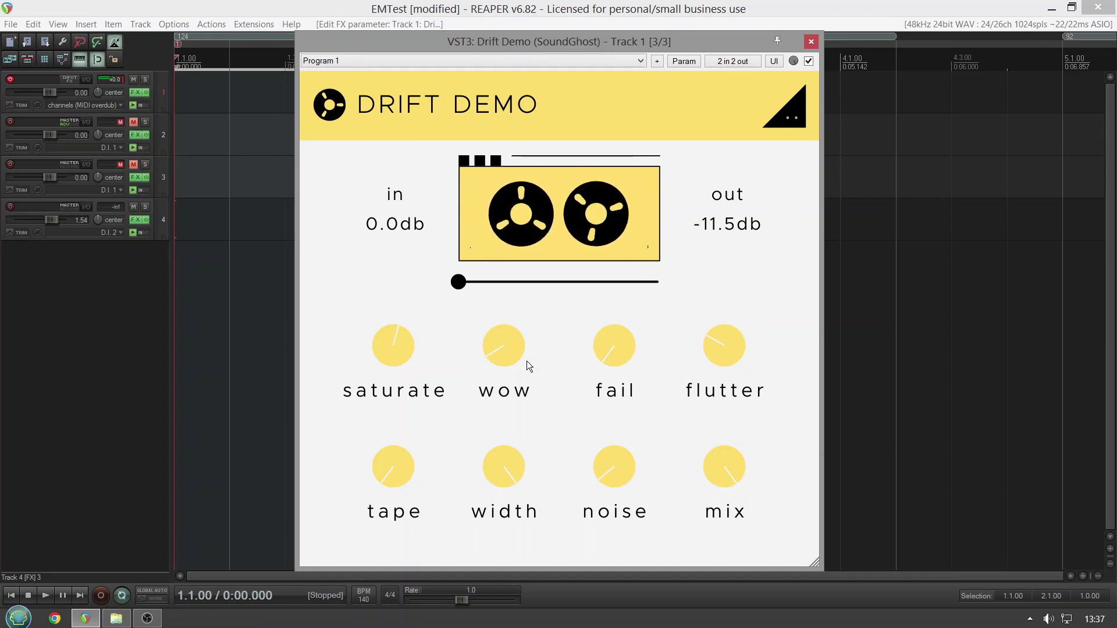
Step: Raise noise well above its midpoint and reduce the stereo width to its minimum
mouse_move(617, 463)
left_click_drag(615, 460, 632, 366)
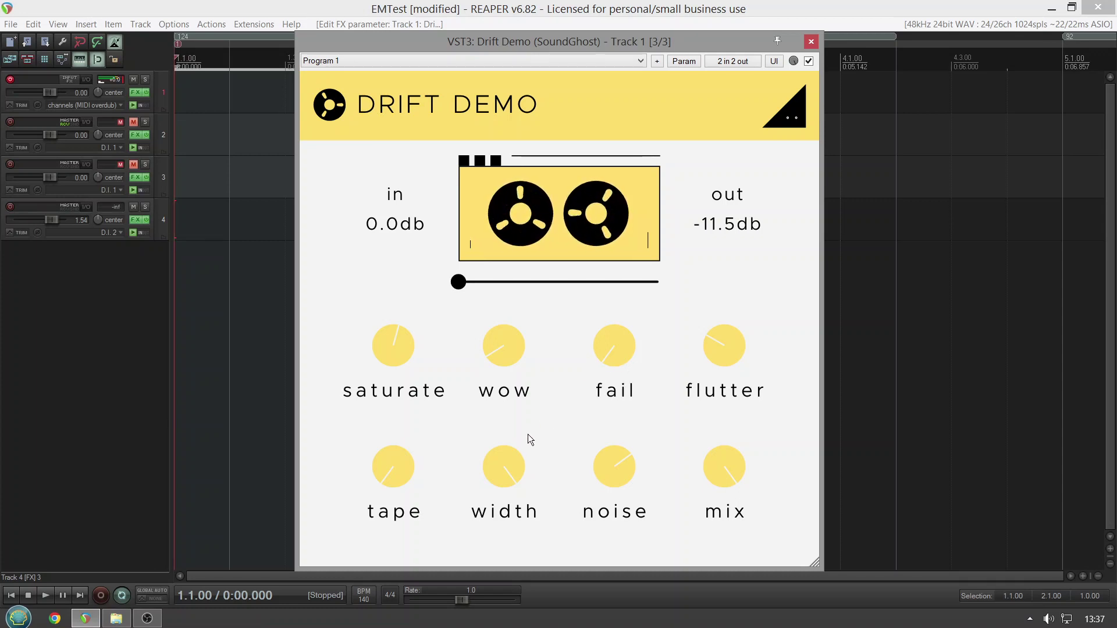
mouse_move(501, 460)
left_click_drag(501, 460, 480, 610)
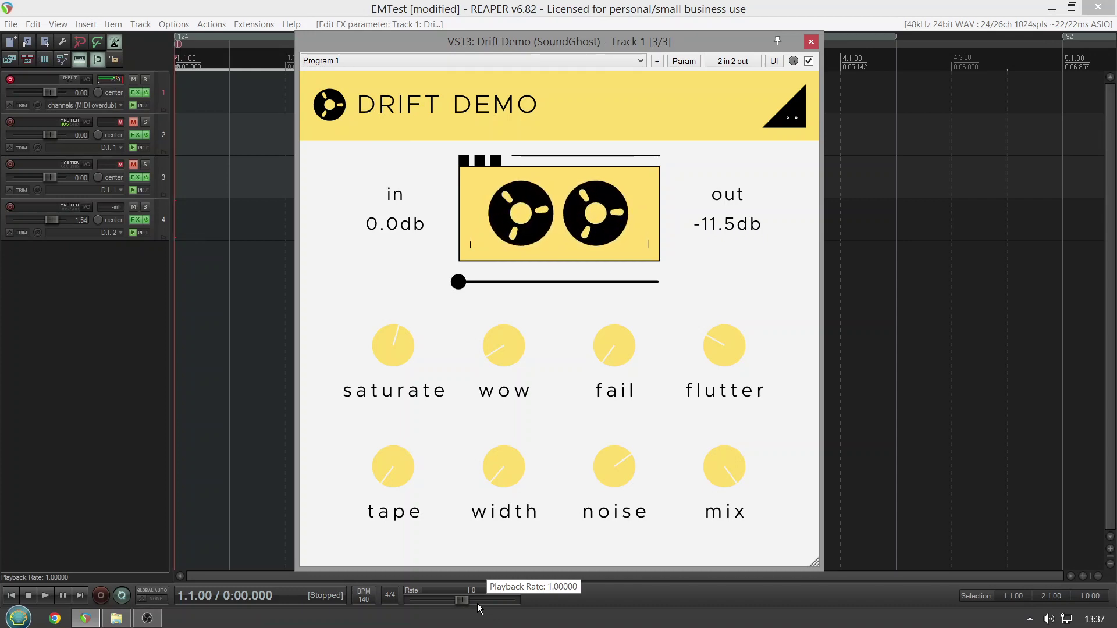
Step: Try flutter near maximum, reduce noise to about its midpoint, and settle flutter at roughly a third
left_click_drag(722, 394, 720, 275)
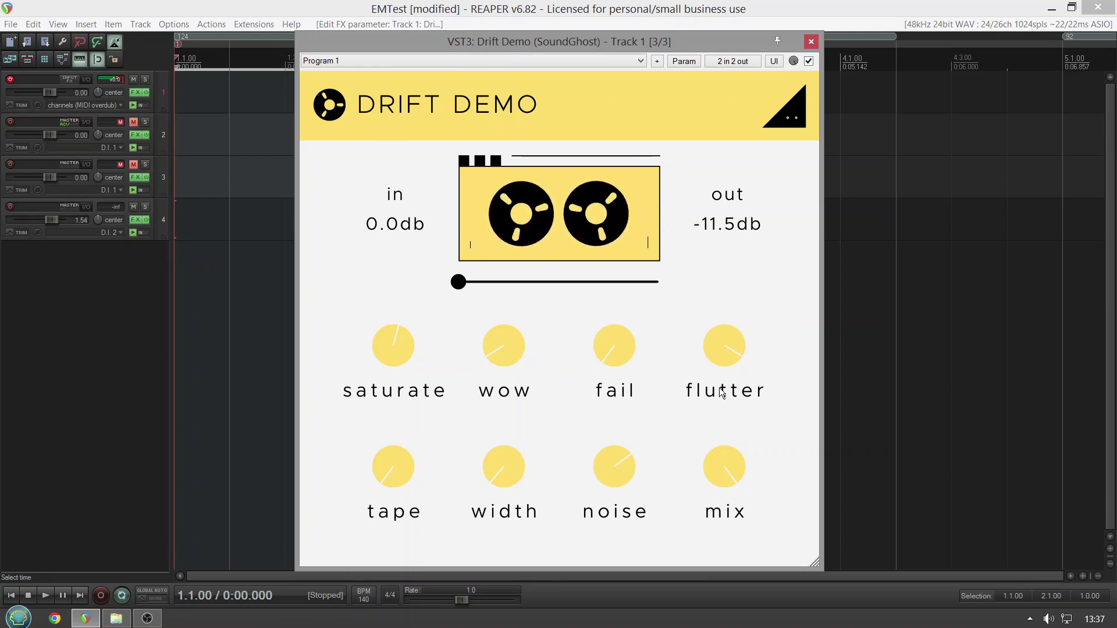
left_click_drag(625, 471, 630, 498)
left_click_drag(701, 395, 710, 430)
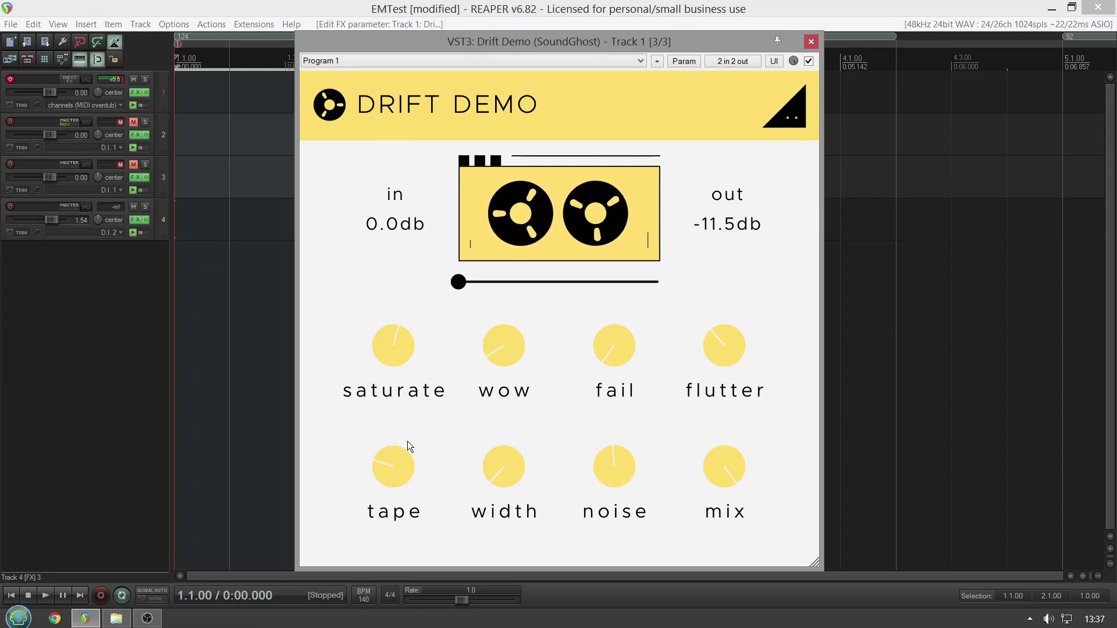
Step: Try the compact cassette tape type, and move the tape control to a higher setting
left_click_drag(396, 470, 396, 490)
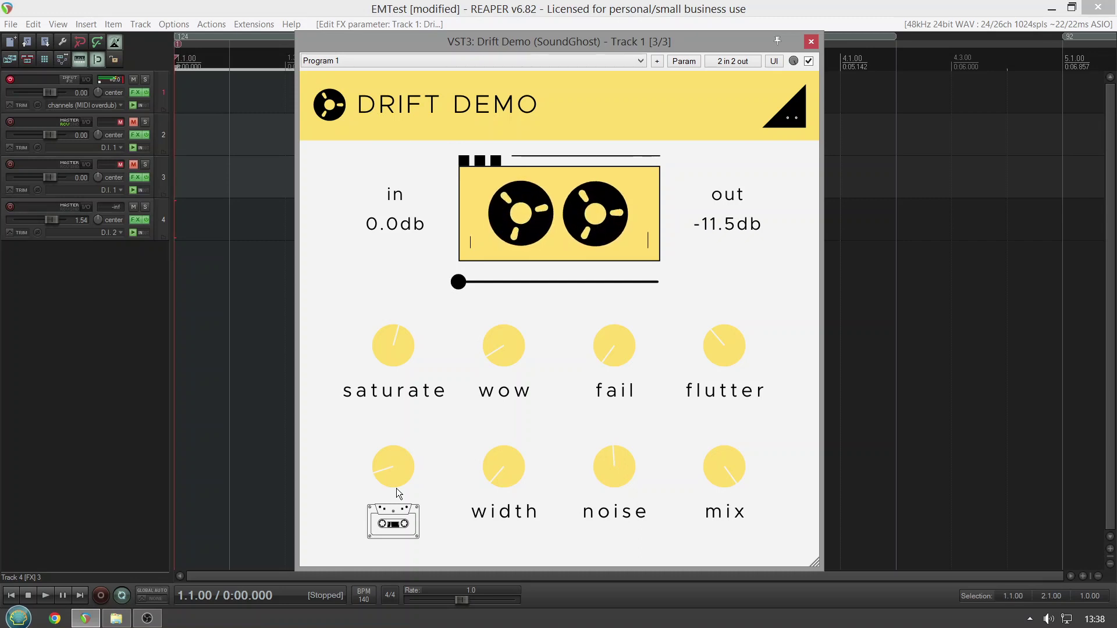
left_click_drag(396, 488, 399, 442)
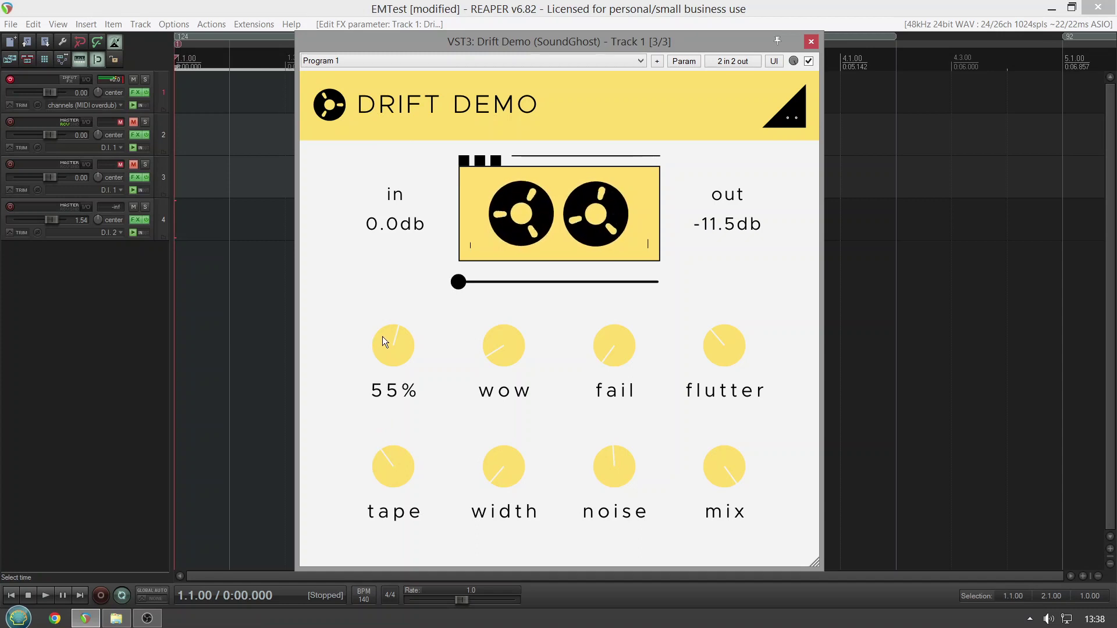
Step: Reduce saturate and noise to their minimum and raise the output level to -0.3 db
left_click_drag(383, 336, 378, 437)
left_click_drag(730, 222, 745, 199)
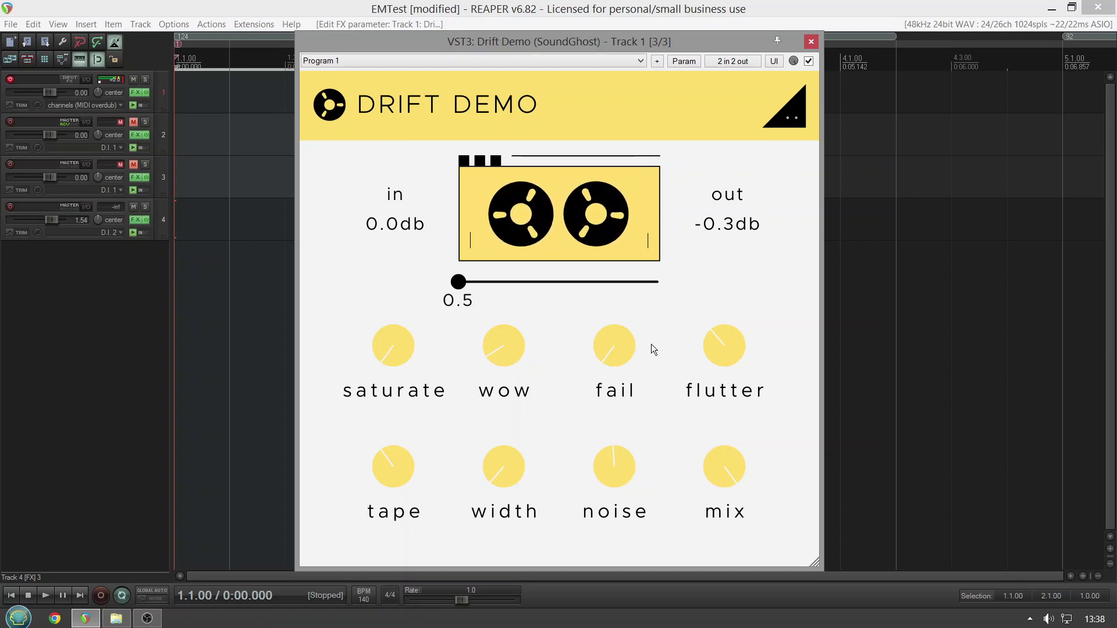
left_click_drag(620, 452, 597, 559)
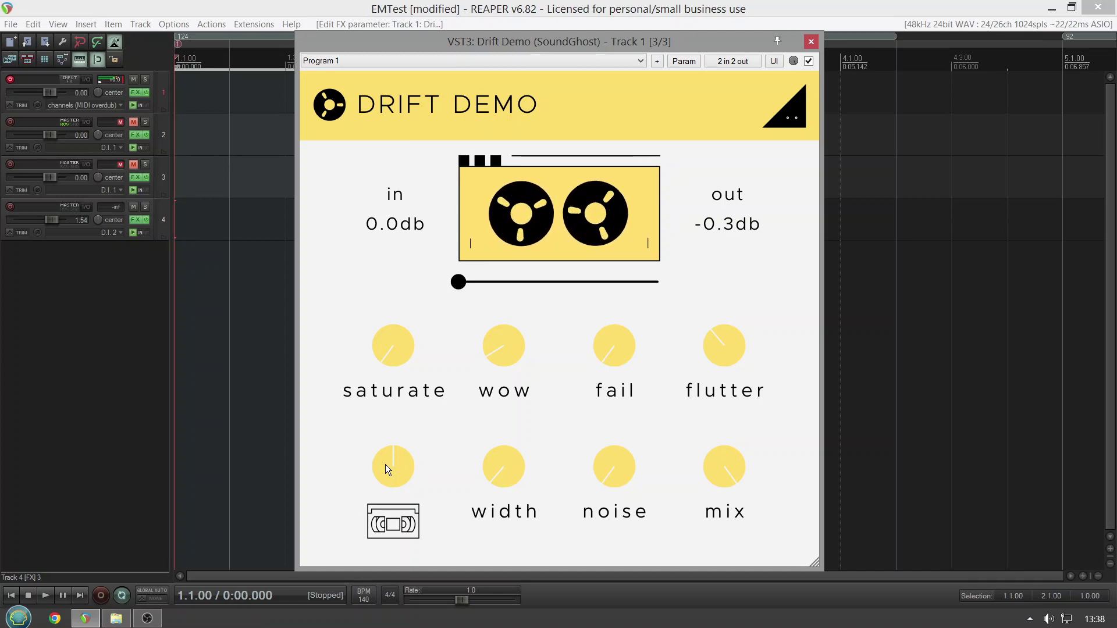
Step: Switch the tape type to the open reel and on to the portable cassette recorder
left_click_drag(385, 464, 384, 452)
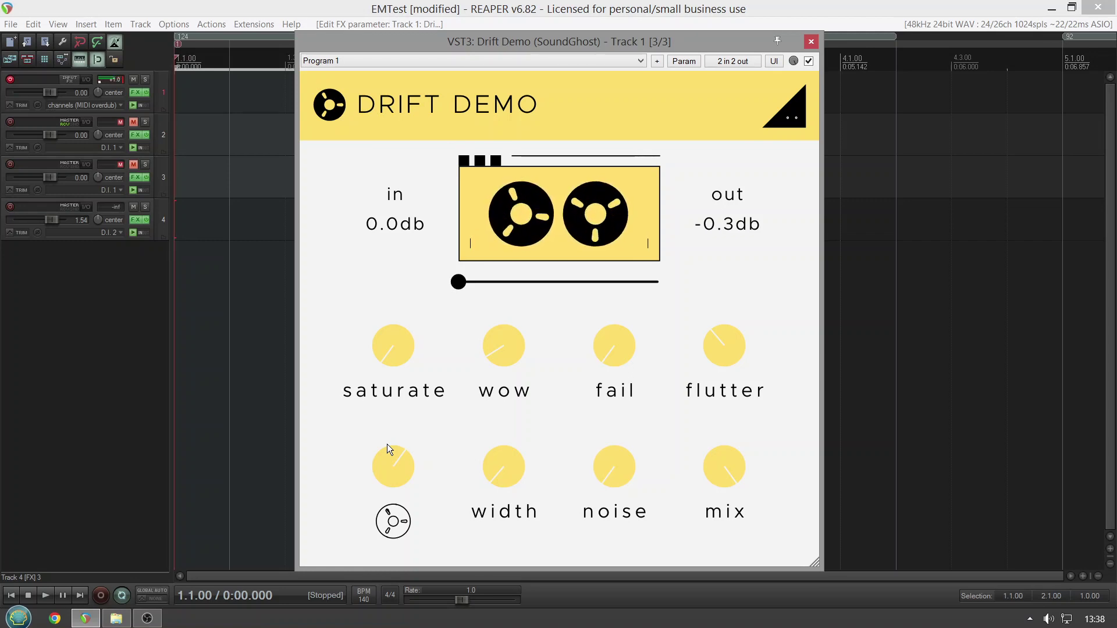
left_click_drag(386, 476, 385, 454)
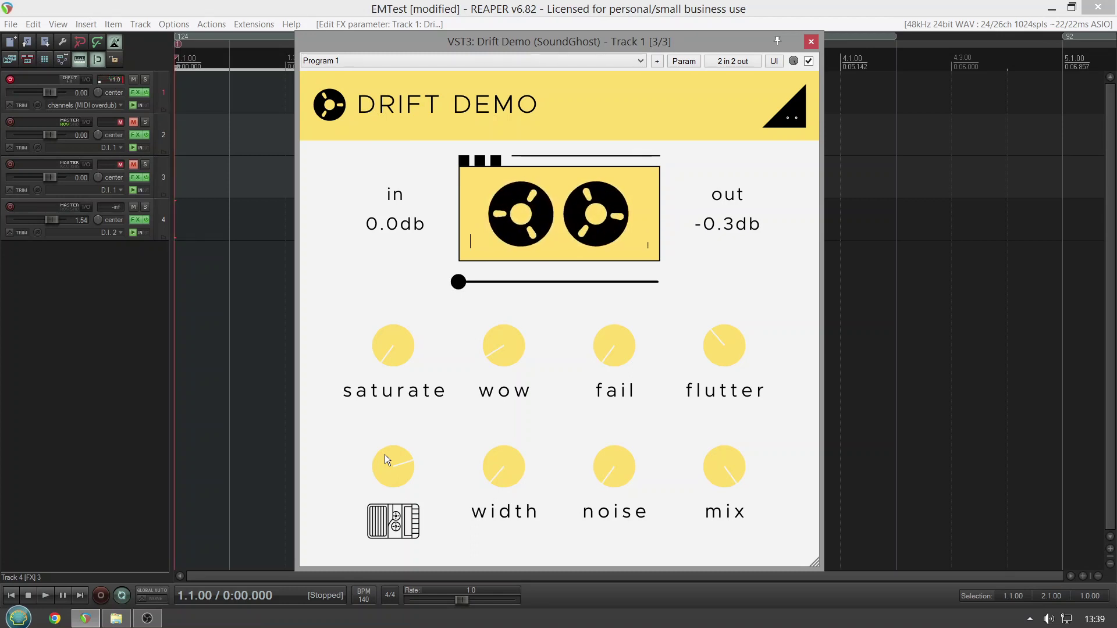
Step: Step the tape type through the remaining recorder up to its maximum setting, and return tape to its minimum
left_click_drag(385, 455, 384, 445)
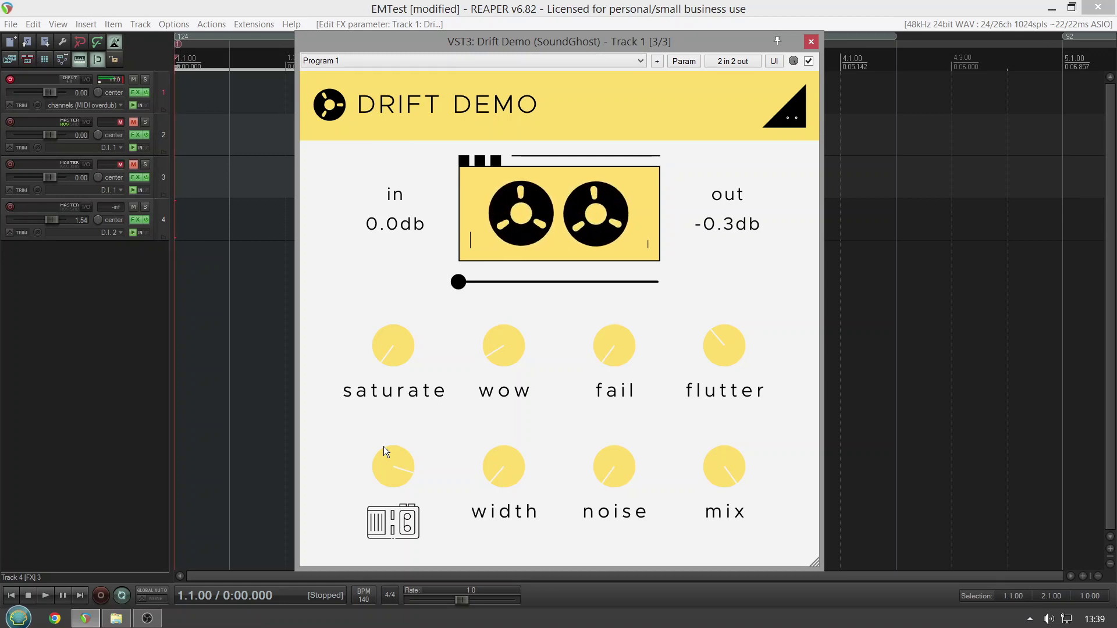
left_click_drag(389, 465, 388, 428)
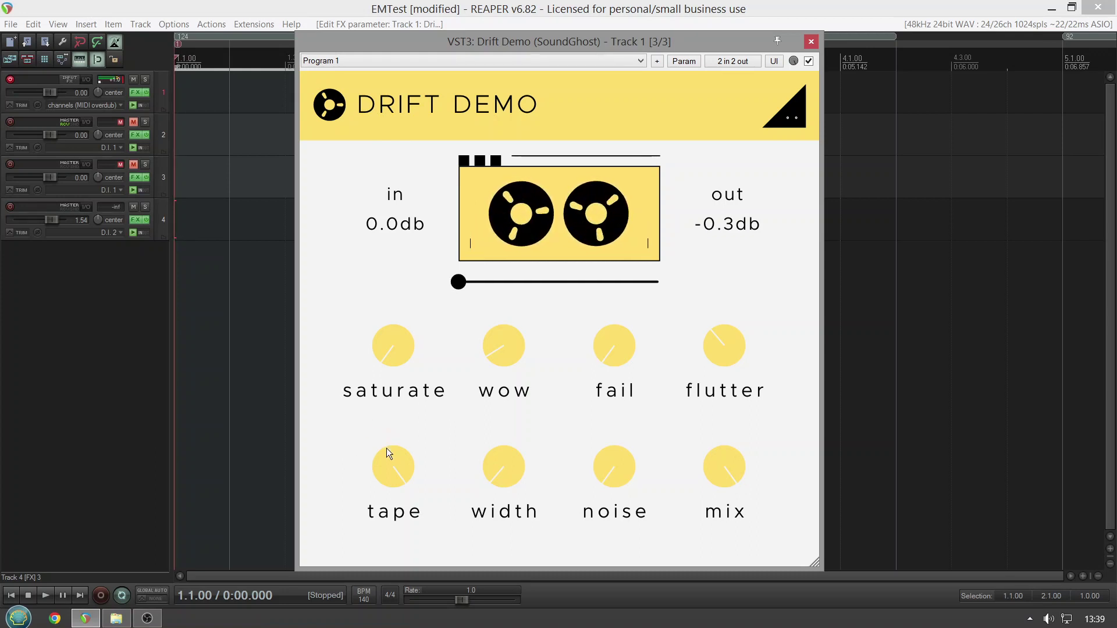
left_click_drag(389, 461, 376, 621)
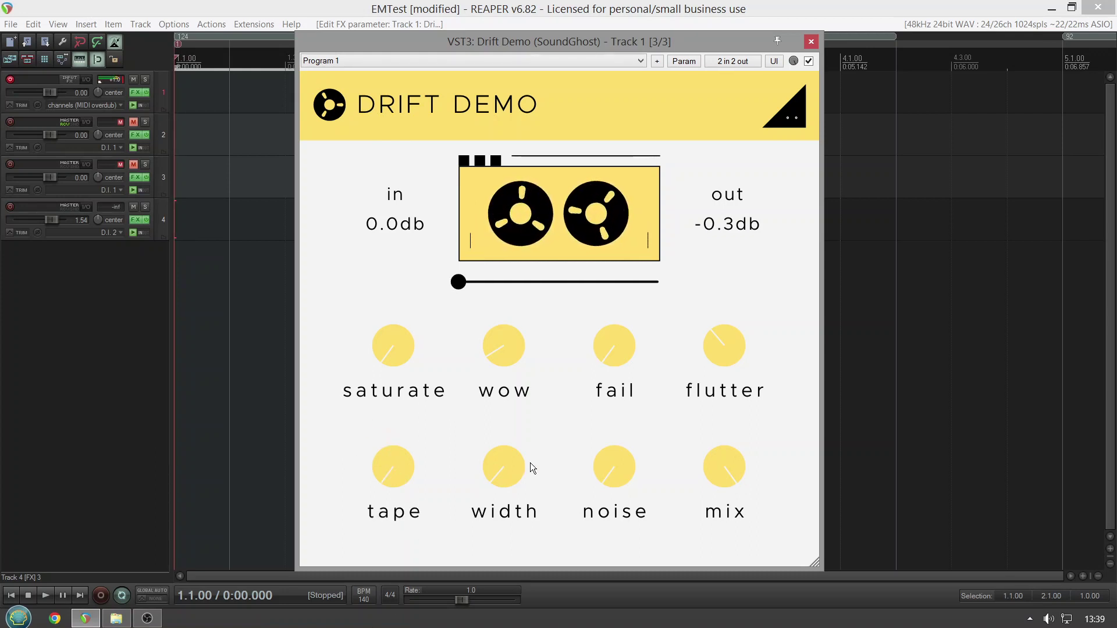
Step: Raise fail first to its midpoint and on to roughly three quarters, with width at its maximum
left_click_drag(621, 342, 626, 270)
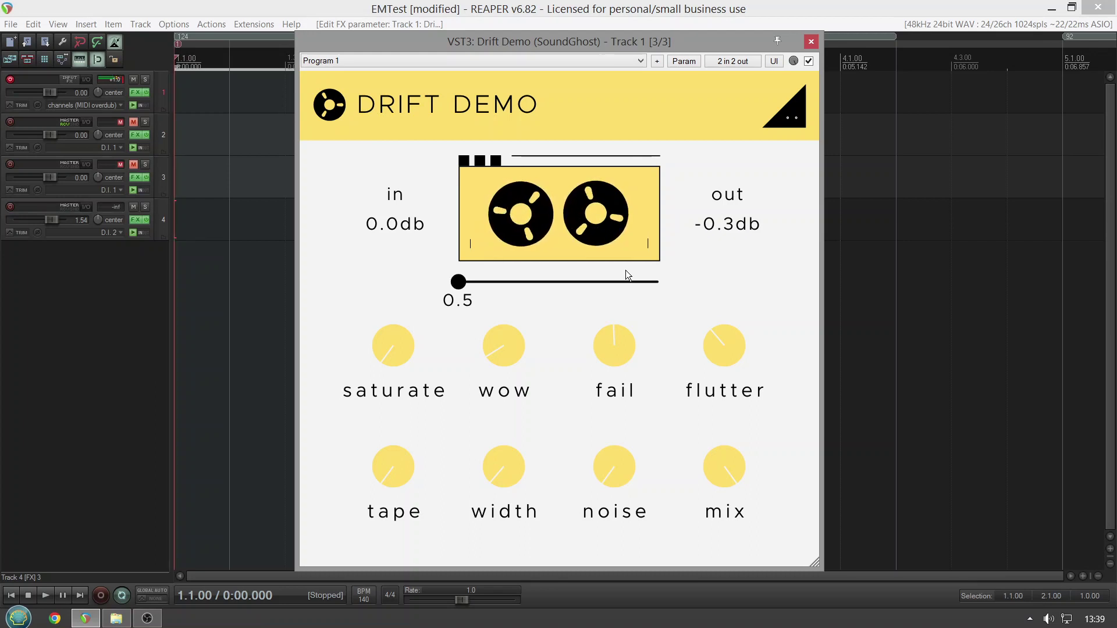
mouse_move(515, 461)
left_click_drag(513, 459, 529, 351)
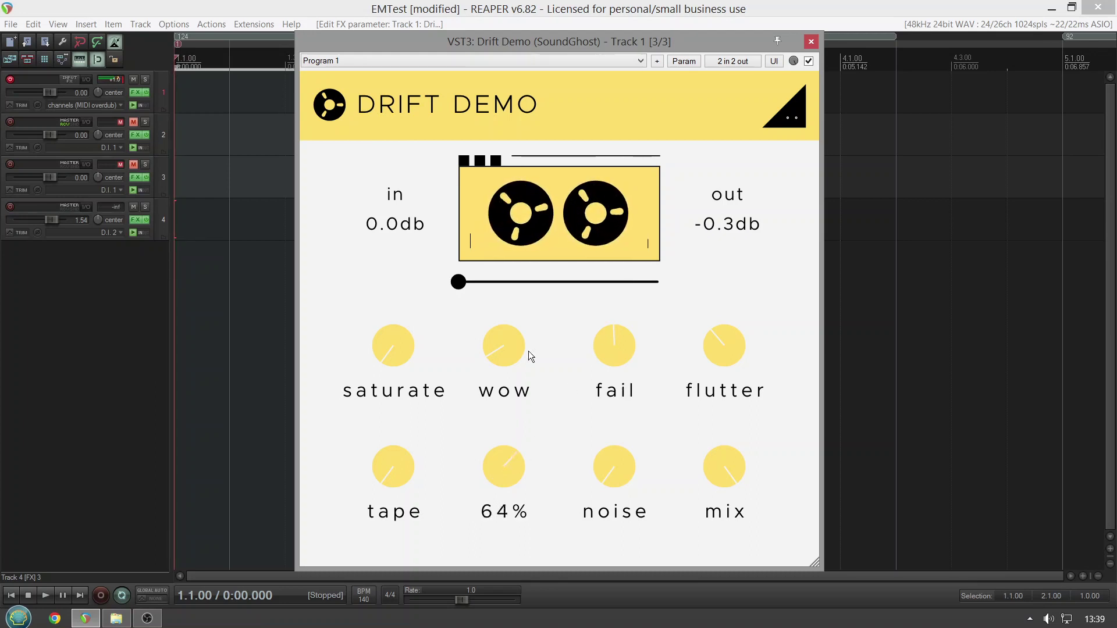
mouse_move(599, 344)
left_click_drag(600, 344, 593, 309)
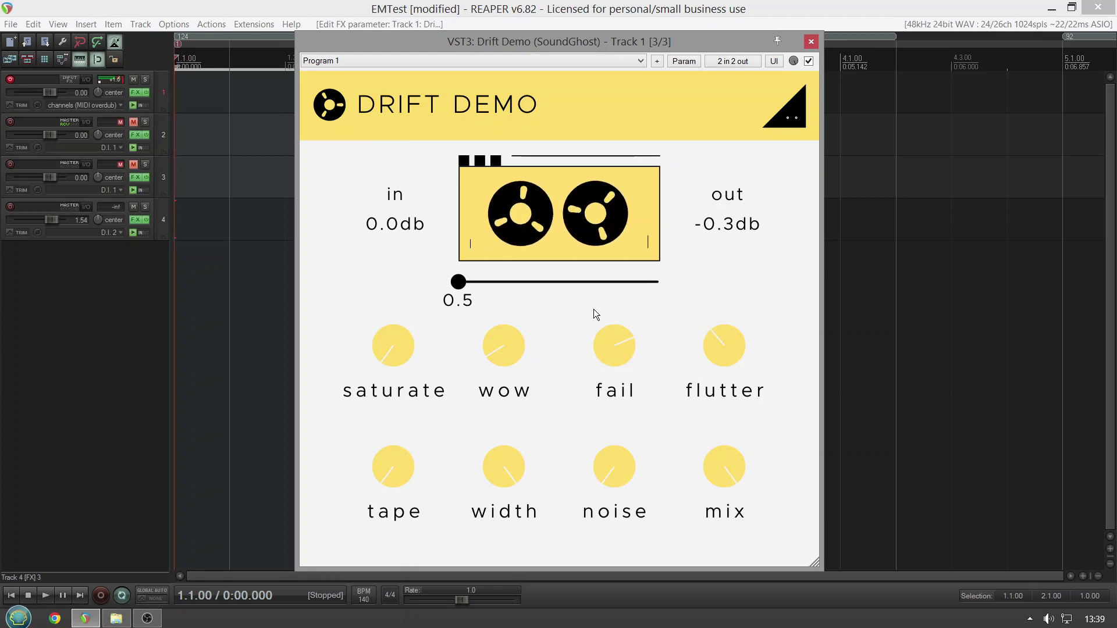
Step: Set flutter to about its midpoint, wow to about a quarter and saturate to about a fifth
left_click_drag(723, 344, 720, 321)
left_click_drag(515, 328, 515, 303)
left_click_drag(393, 340, 374, 314)
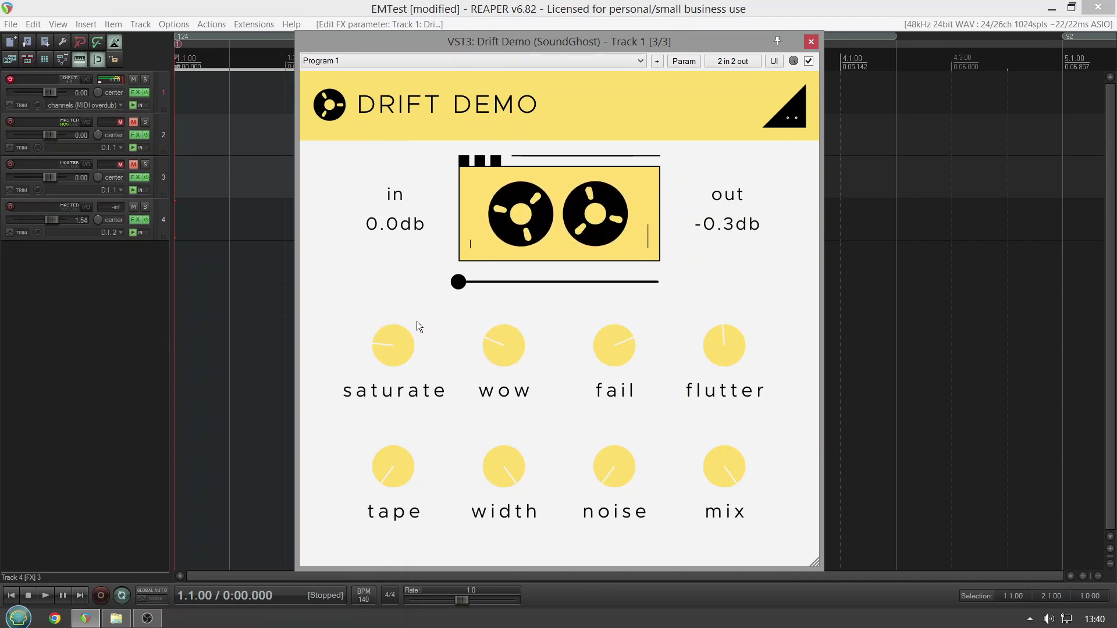
Step: Raise fail to 100% and wow to a little under two thirds
left_click_drag(589, 339, 622, 265)
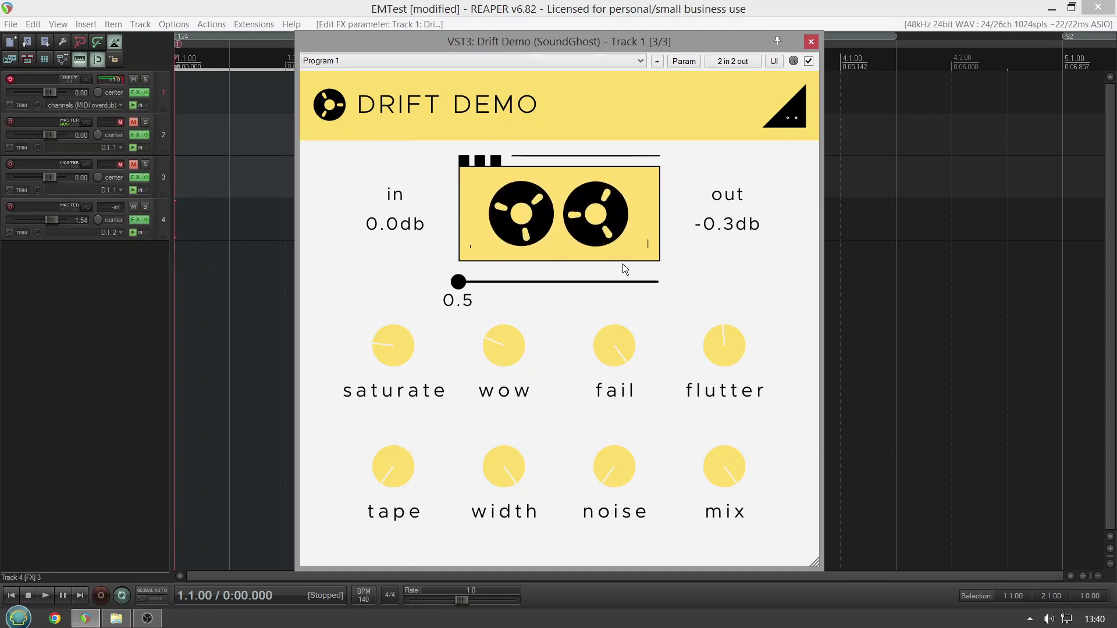
left_click_drag(521, 331, 496, 306)
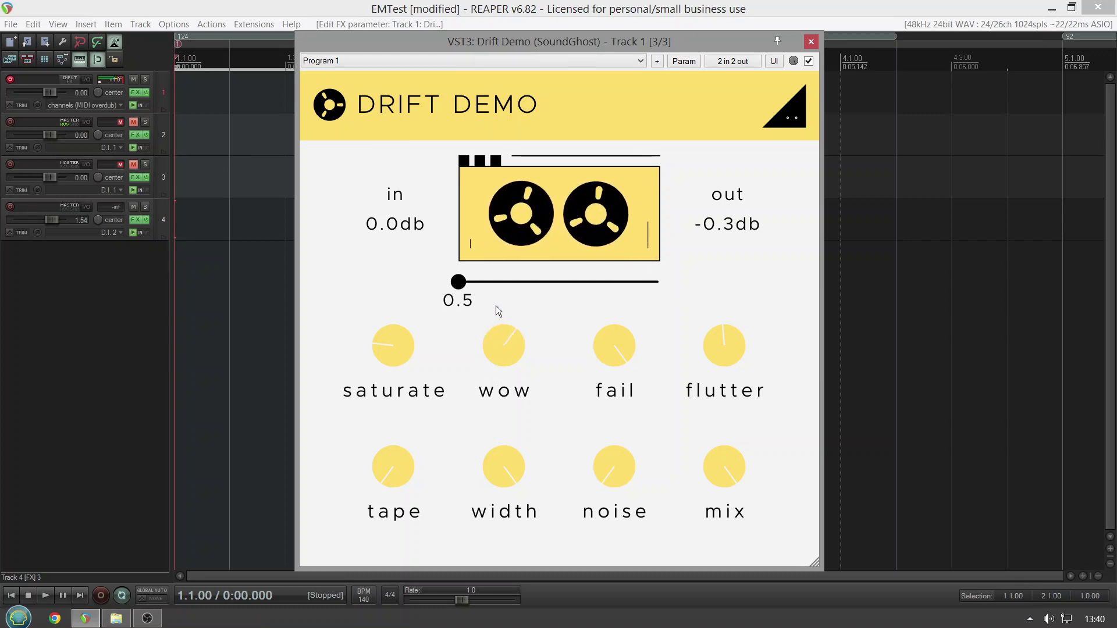
Step: Move the tape control up to the compact cassette range and reduce fail to 18%
mouse_move(395, 462)
left_click_drag(394, 464, 389, 444)
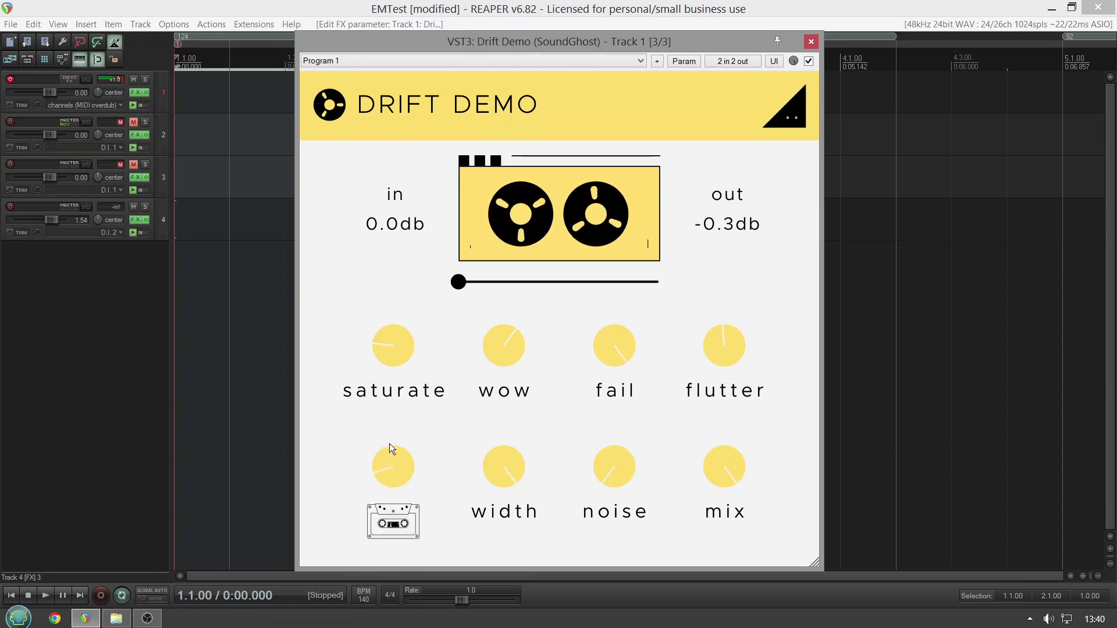
mouse_move(614, 348)
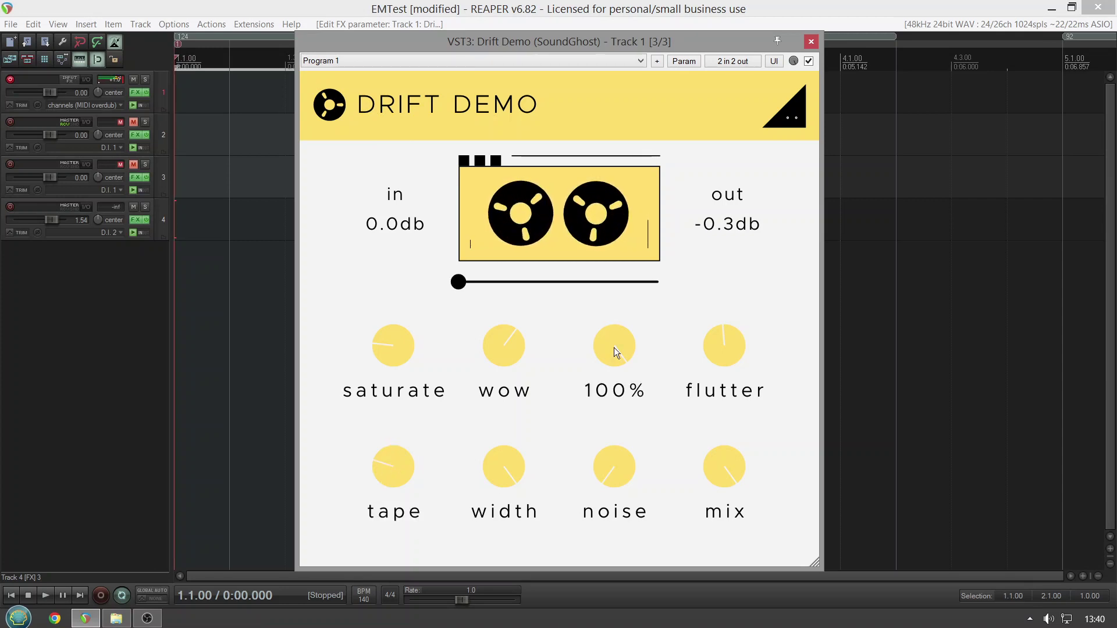
left_click_drag(614, 347, 601, 467)
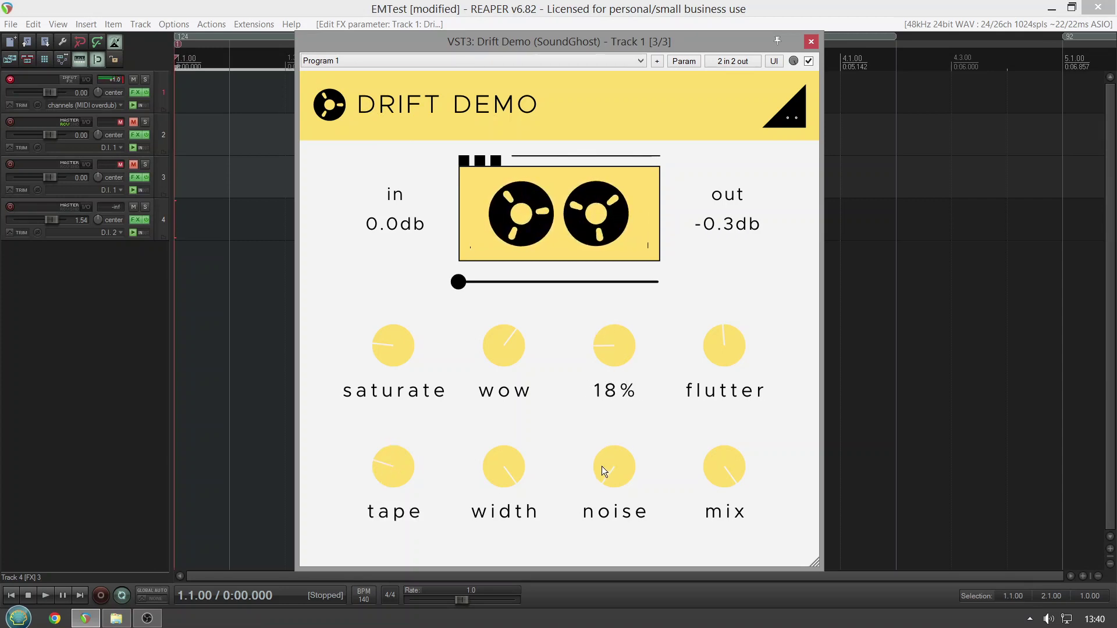
Step: Raise noise slightly above its minimum, try mix at a low setting, and settle mix at roughly 80%
mouse_move(601, 467)
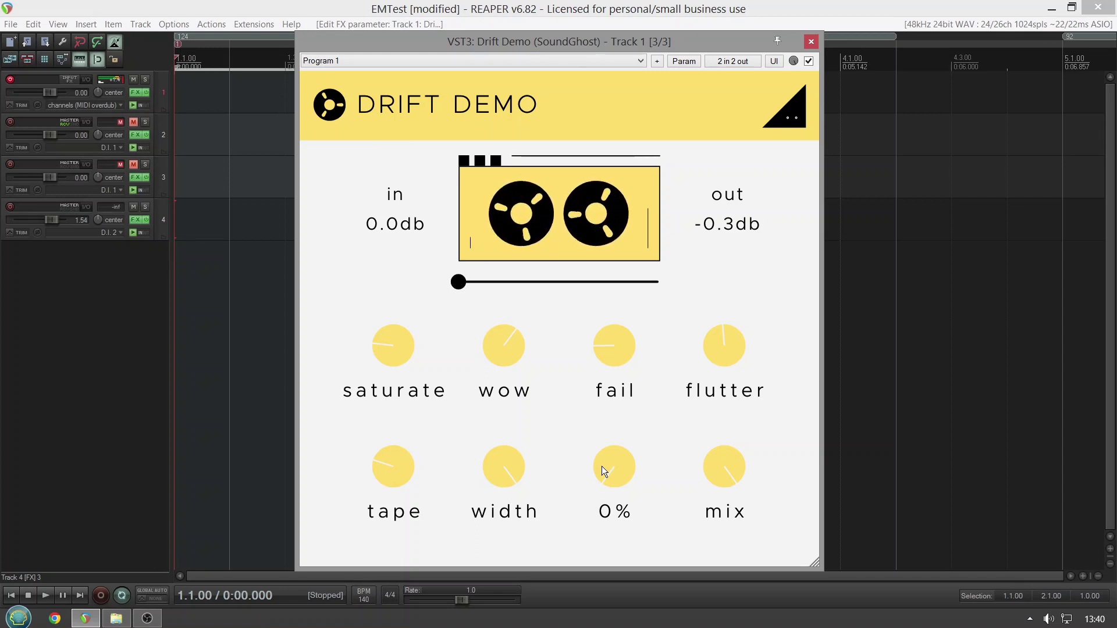
mouse_move(626, 457)
left_mouse_down()
mouse_move(621, 400)
mouse_move(612, 445)
left_mouse_up()
left_click_drag(712, 457, 710, 540)
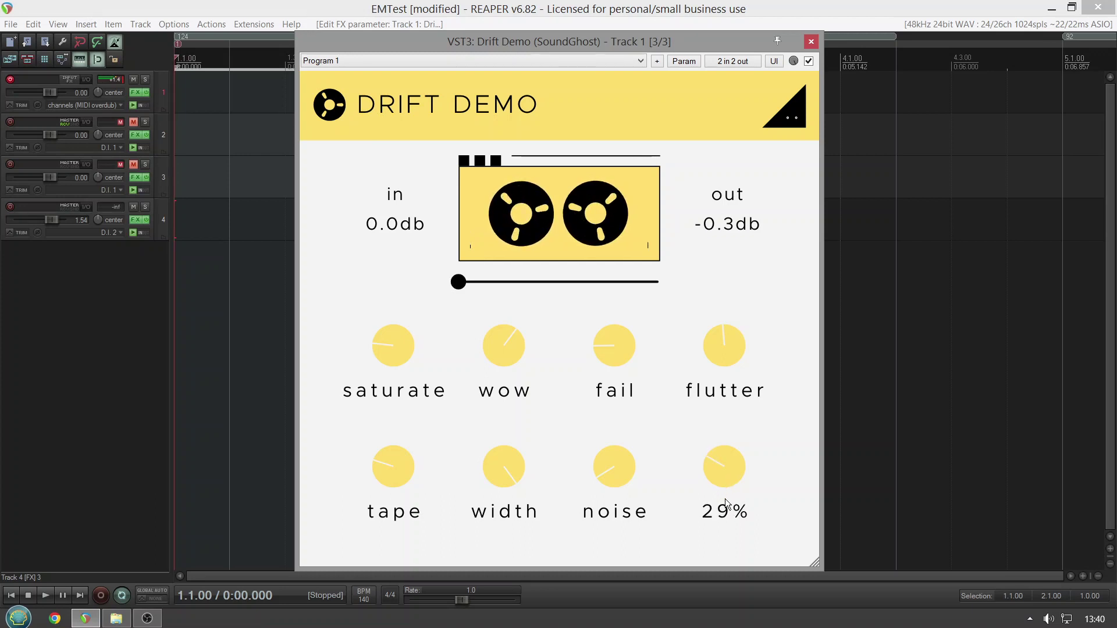
left_click_drag(726, 498, 715, 427)
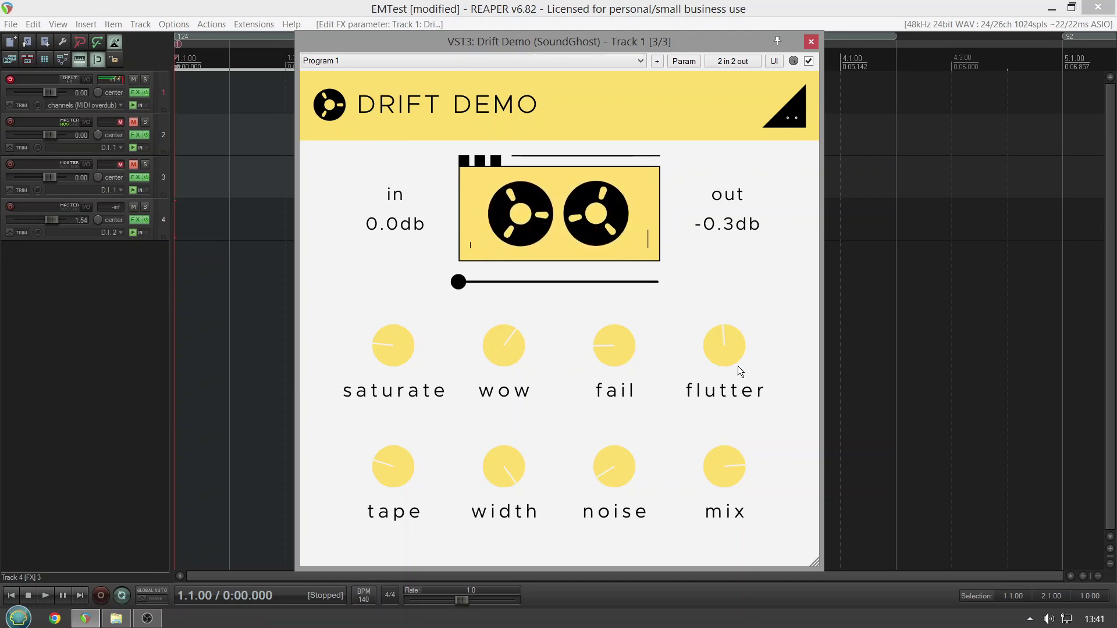
Step: Audition the tape deck's stop effect with the slider beneath the reels at 0.5 and again at 5.0
left_click(497, 161)
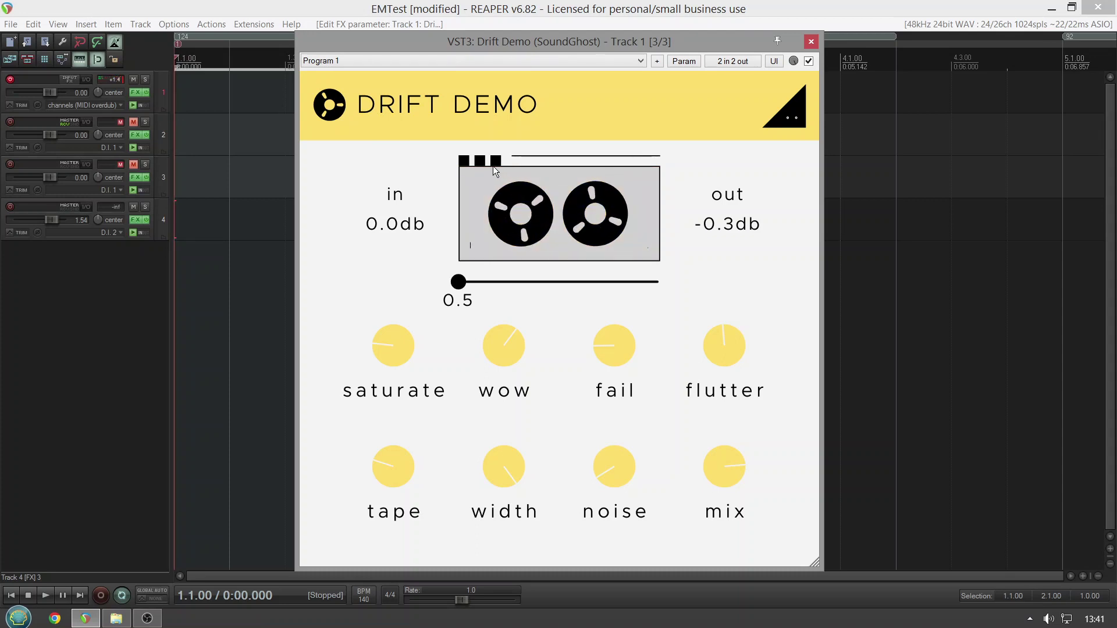
left_click(495, 163)
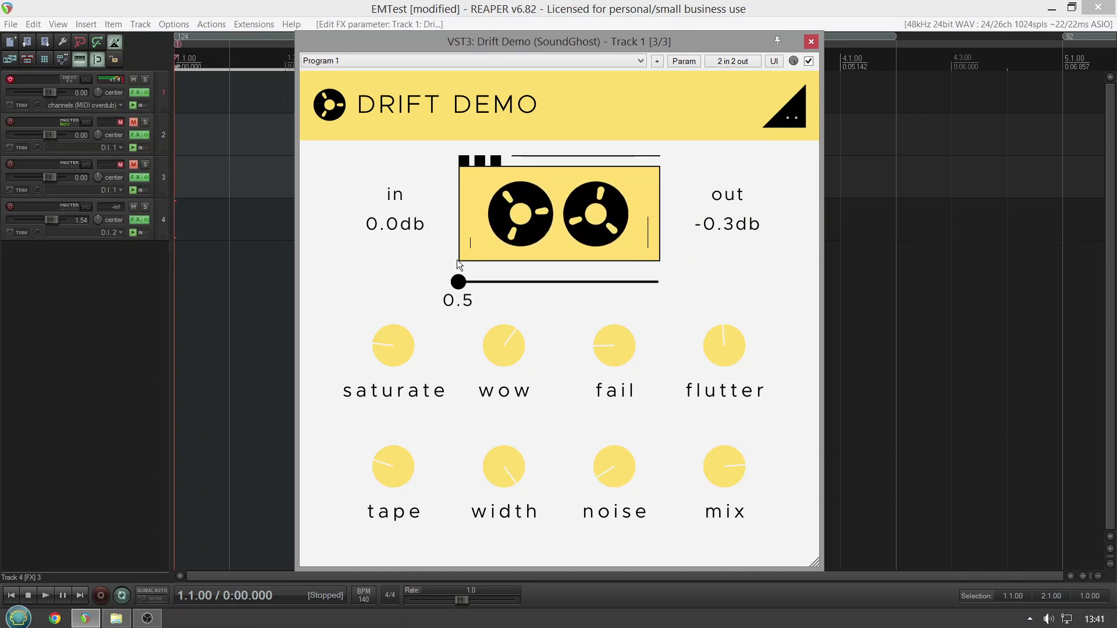
left_click_drag(462, 282, 688, 279)
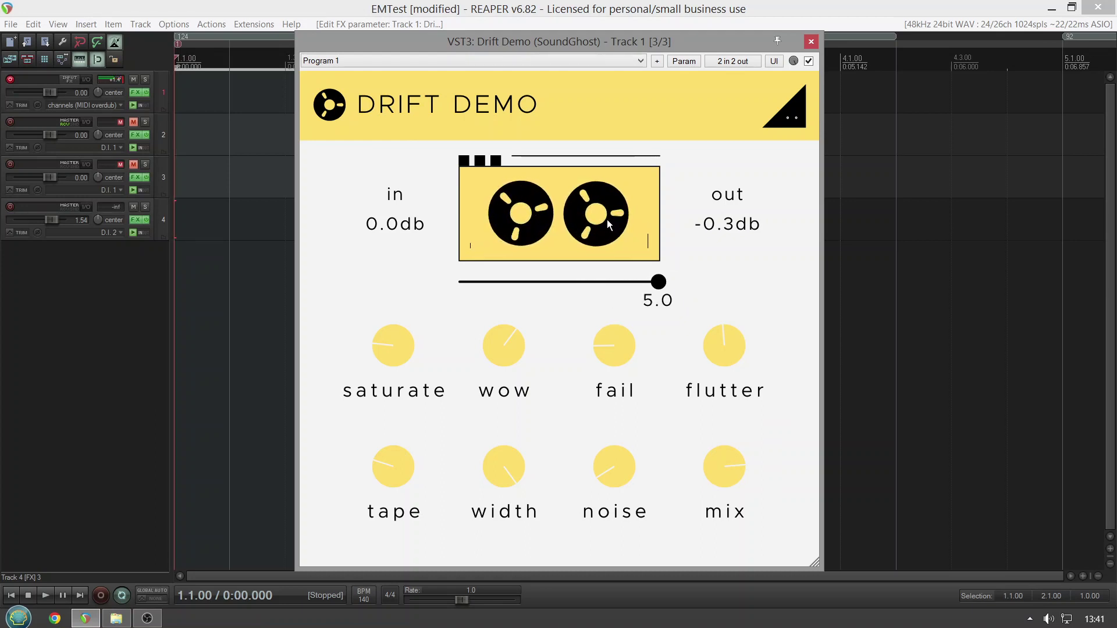
left_click(496, 160)
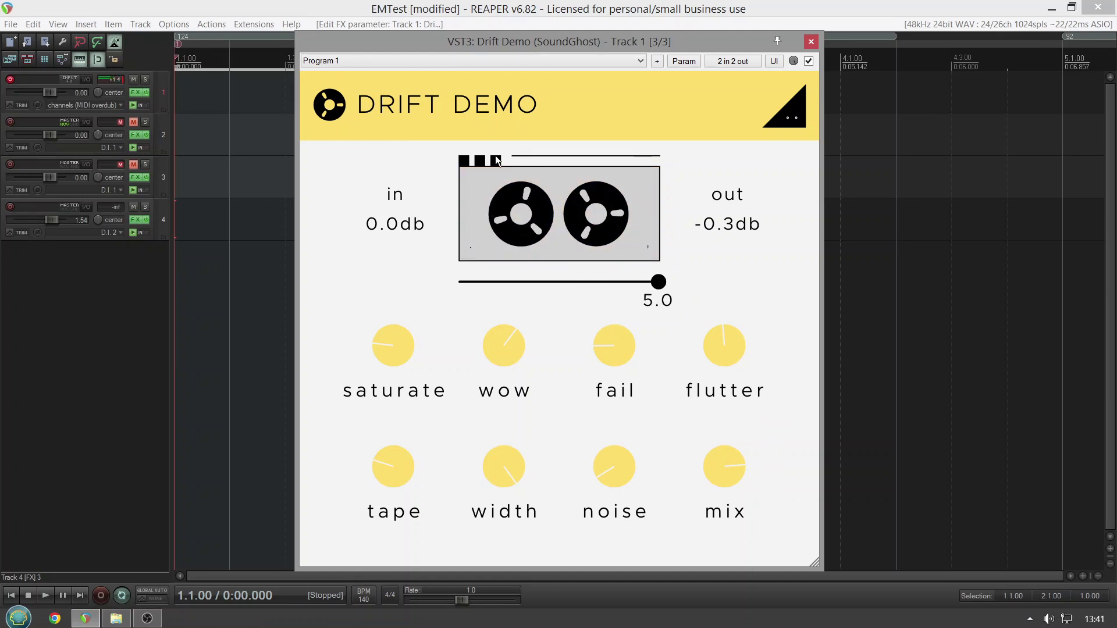